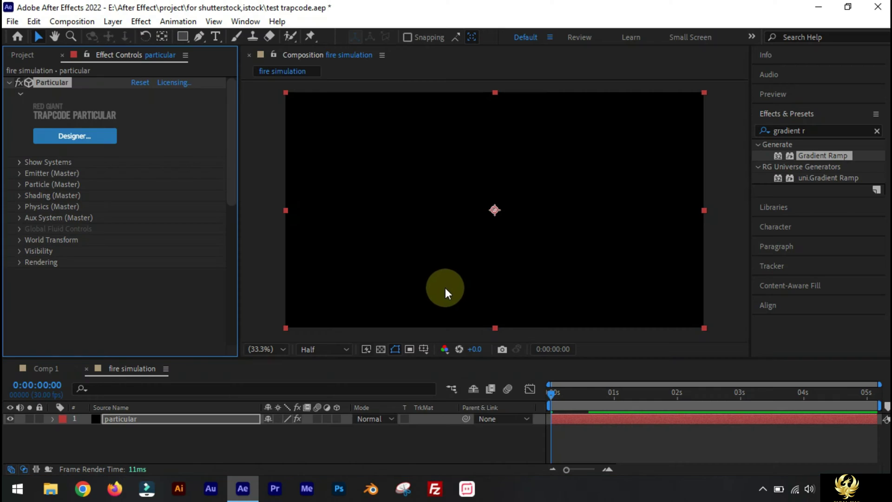
- At 0:00:01:05, change Particular's emitter type to Box and its emitter size mode to XYZ Individual
click(590, 388)
click(625, 395)
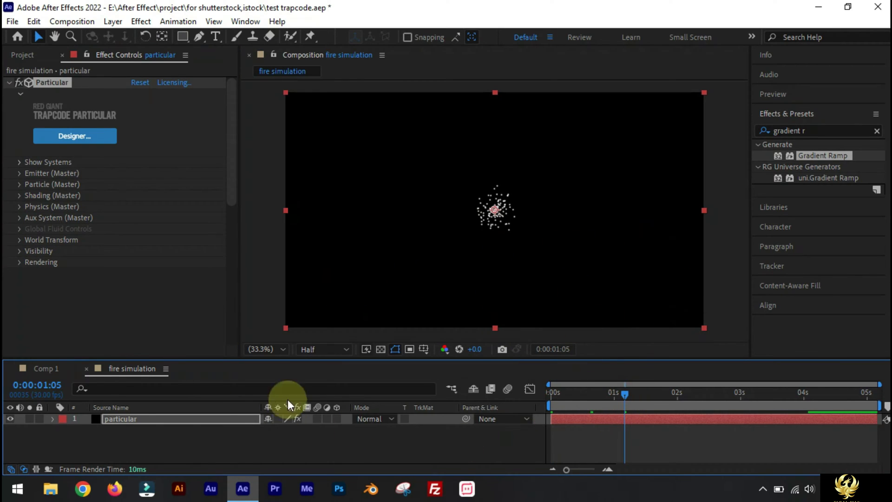
click(20, 174)
scroll(30, 181, down, 3)
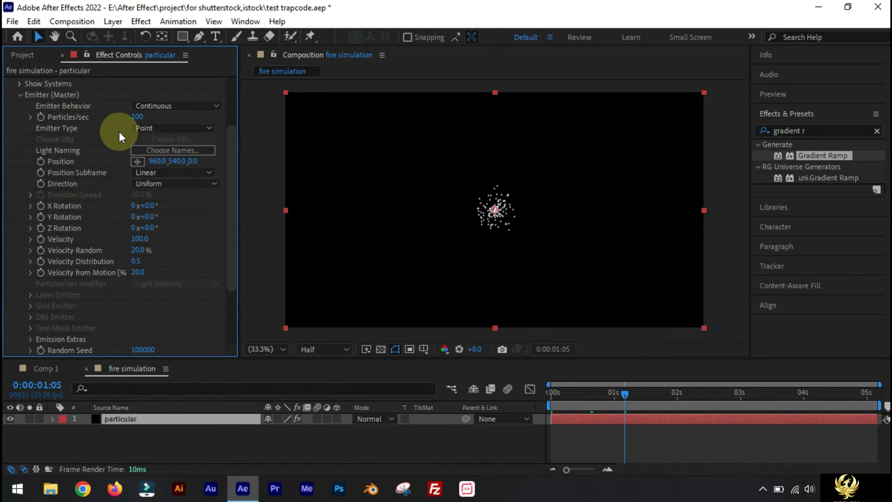
click(148, 129)
click(155, 155)
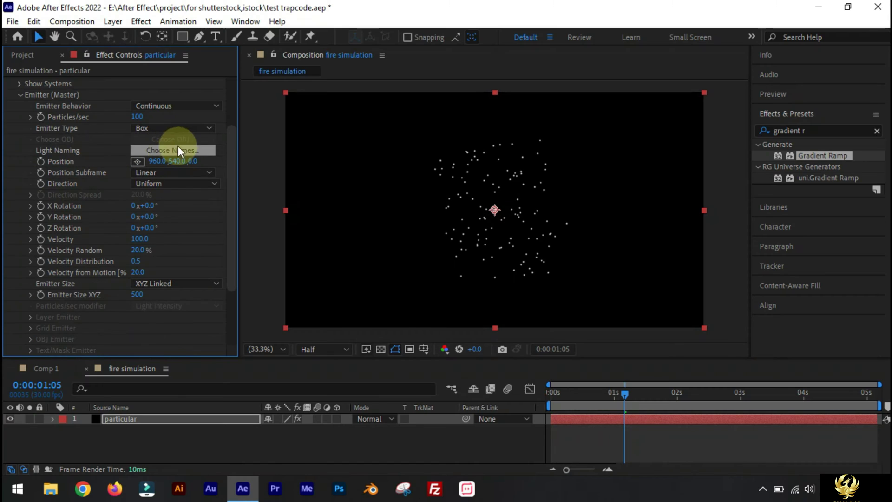
click(168, 283)
click(164, 310)
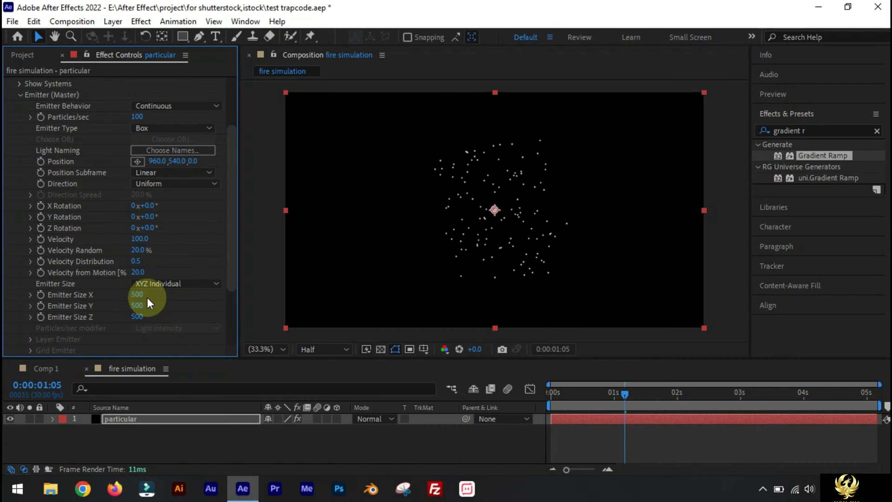
- Set Emitter Size X and Particles/sec to 0 and start keyframing both at 0:00:00:00
click(145, 297)
text(0)
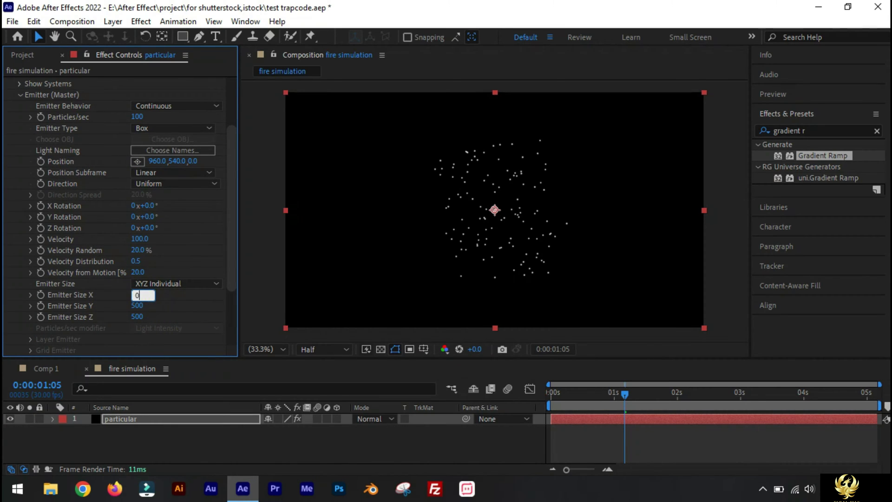
key(Return)
drag(624, 393, 364, 392)
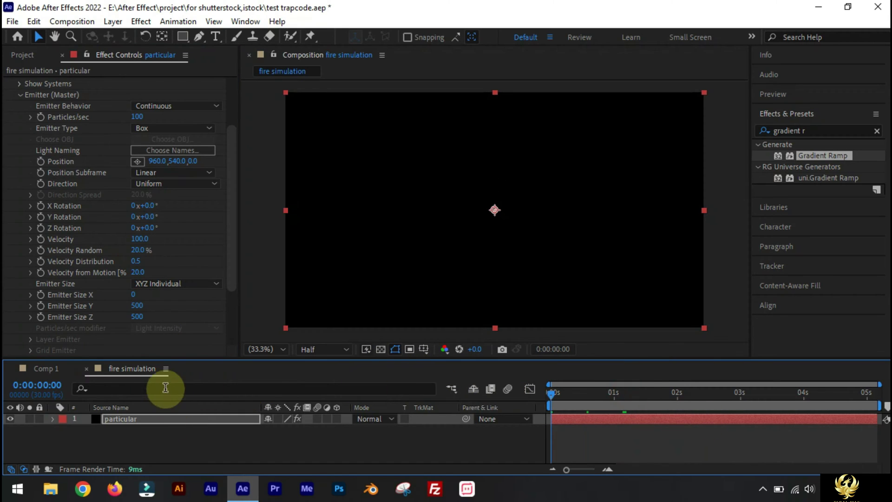
click(150, 418)
click(40, 295)
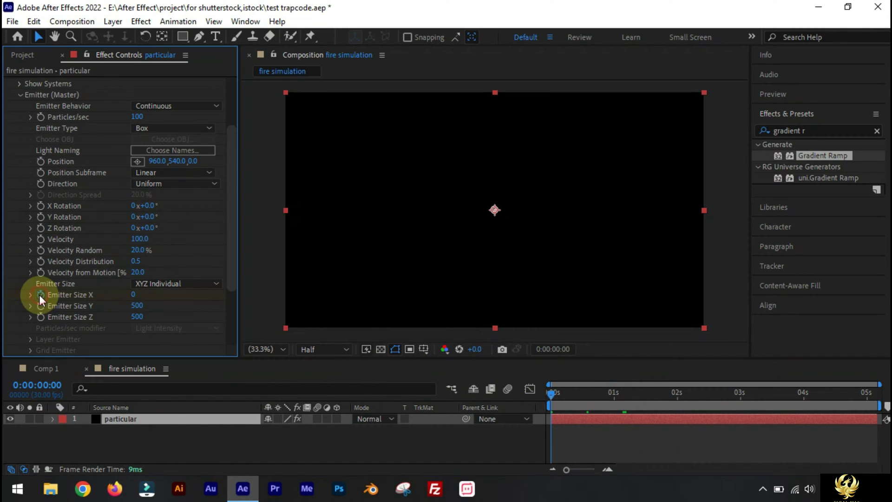
click(135, 117)
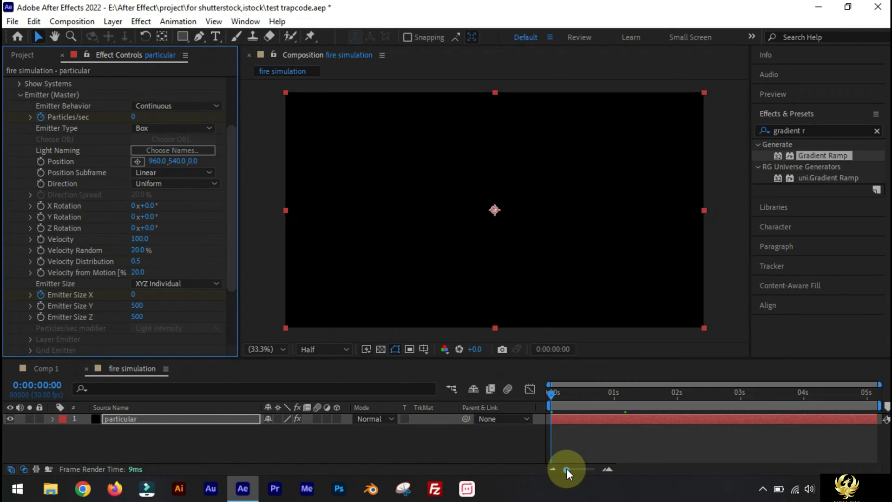
- At 0:00:00:10, set Particles/sec to 1000
drag(567, 469, 583, 466)
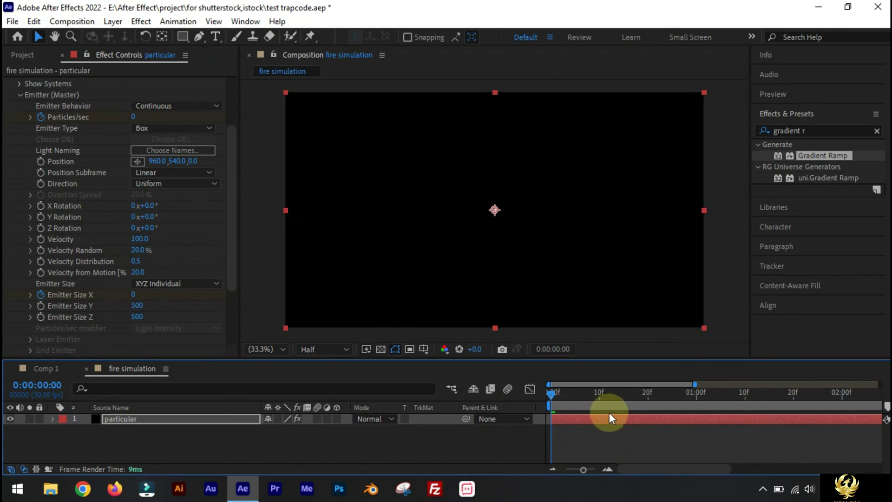
click(599, 393)
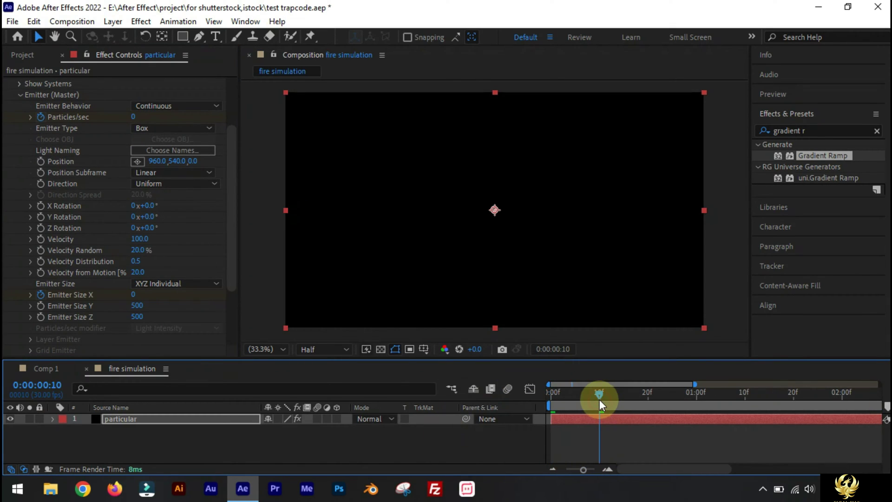
click(137, 117)
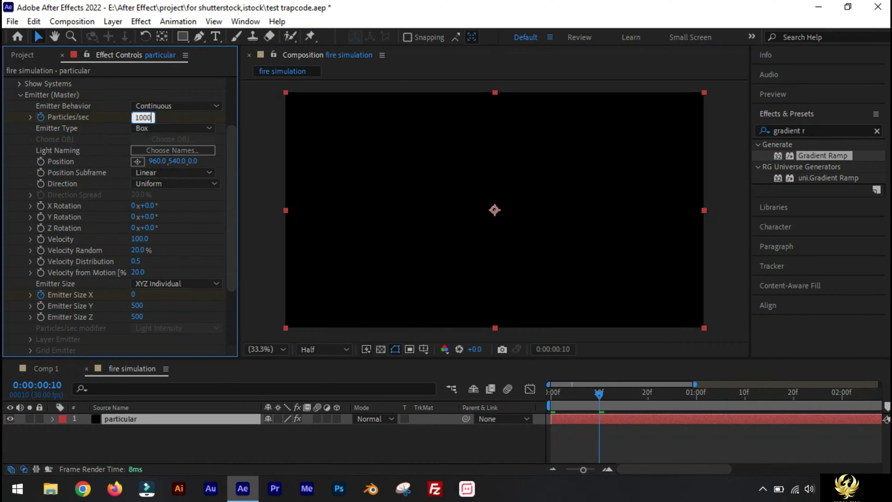
key(Return)
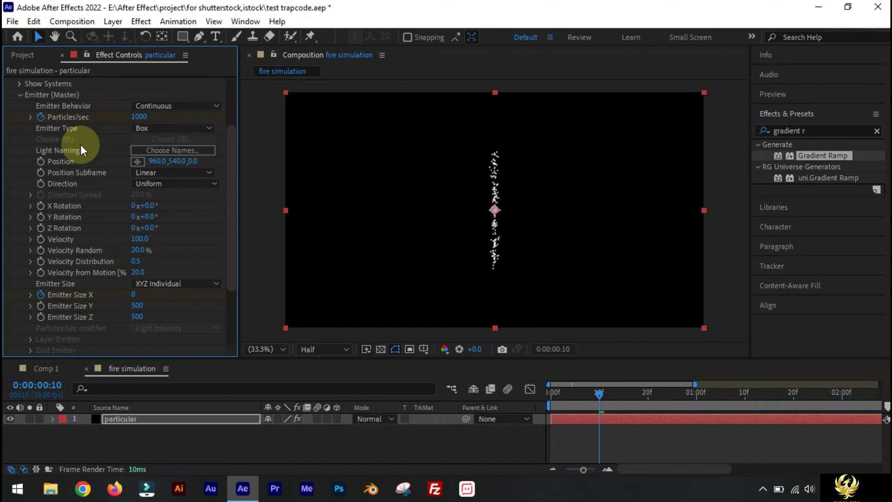
- Set Emitter Size X to 350 at frame 10, after trying 300
click(137, 294)
text(300)
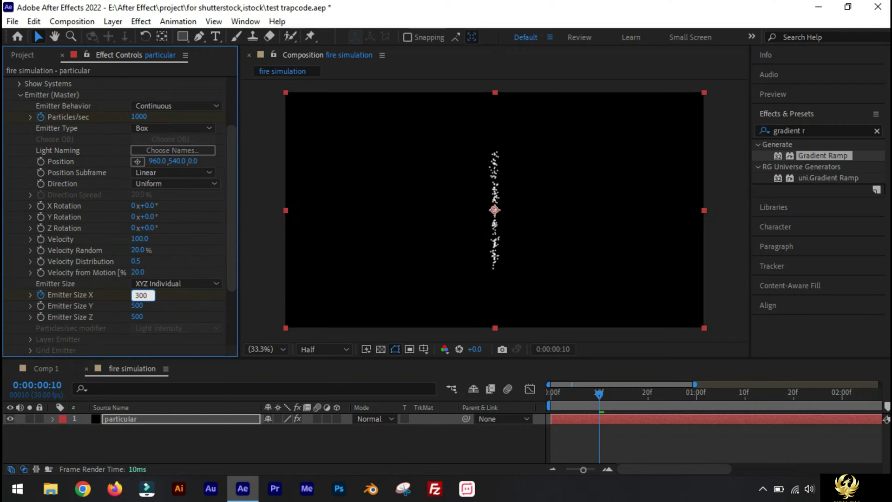
key(Return)
click(140, 294)
text(350)
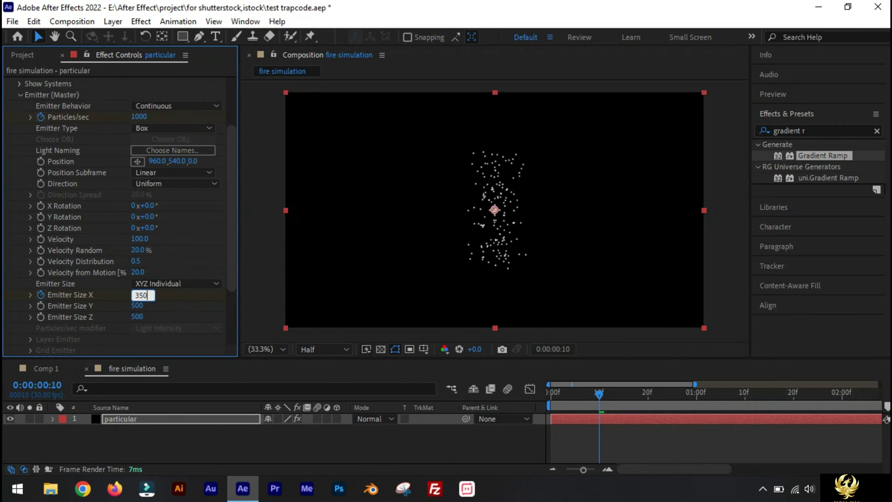
click(127, 306)
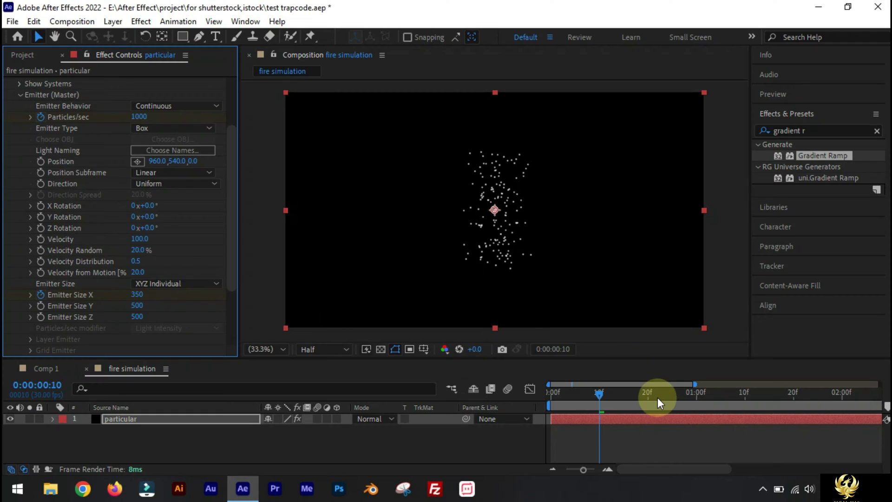
- Reveal the particular layer's keyframes and add hold keyframes for Particles/sec and Emitter Size X at 0:00:01:05
click(171, 419)
key(u)
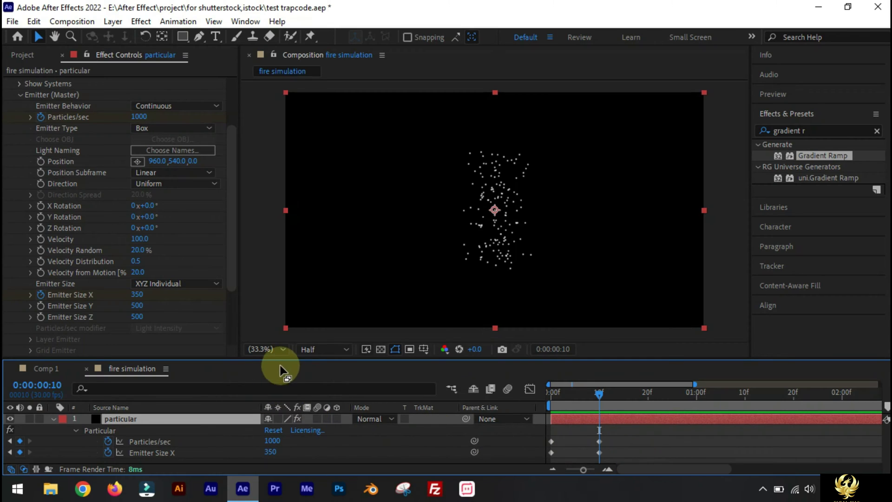
click(696, 401)
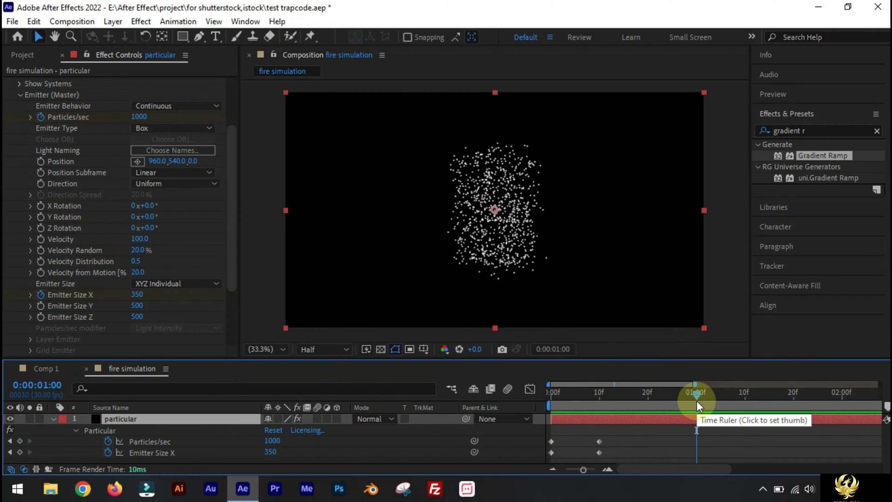
click(707, 398)
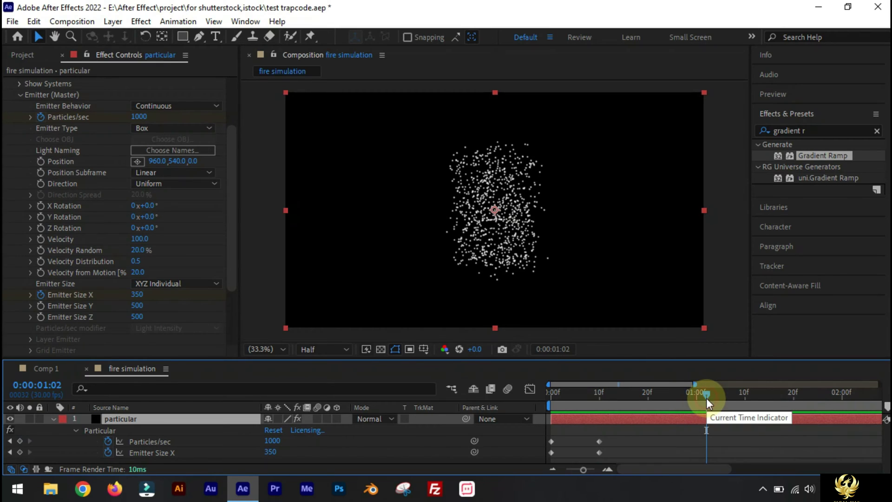
drag(707, 397, 721, 399)
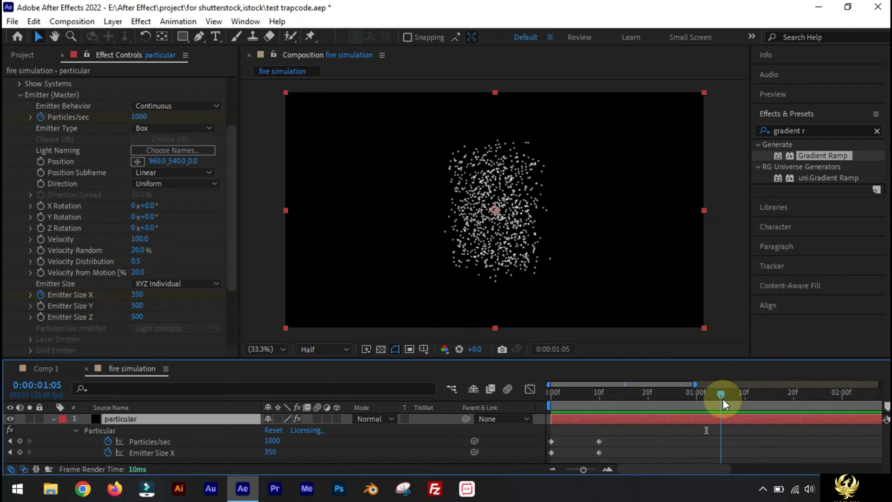
click(19, 440)
click(20, 451)
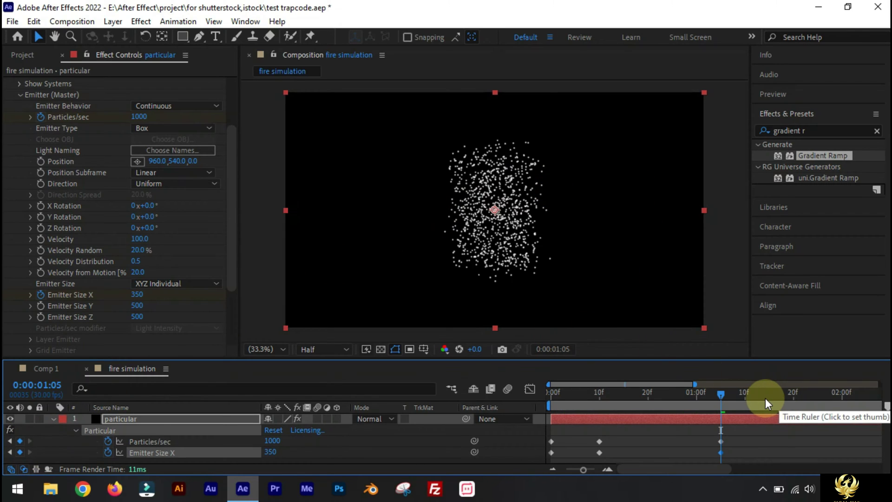
- At 0:00:02:00, set both Particles/sec and Emitter Size X to 0
drag(765, 397, 843, 394)
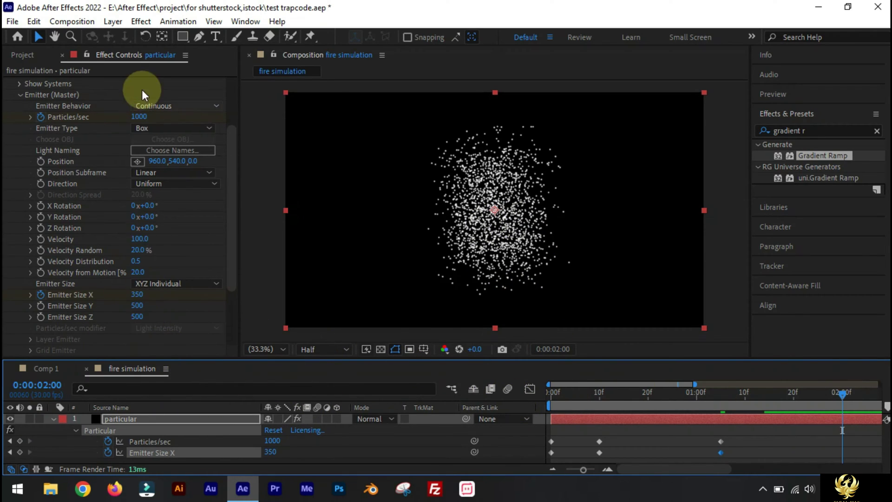
click(139, 117)
text(0)
key(Return)
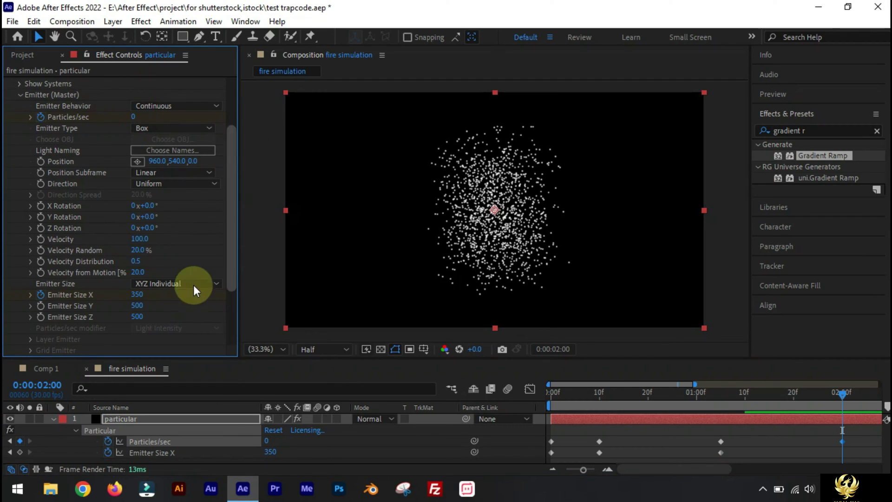
click(138, 294)
text(0)
key(Return)
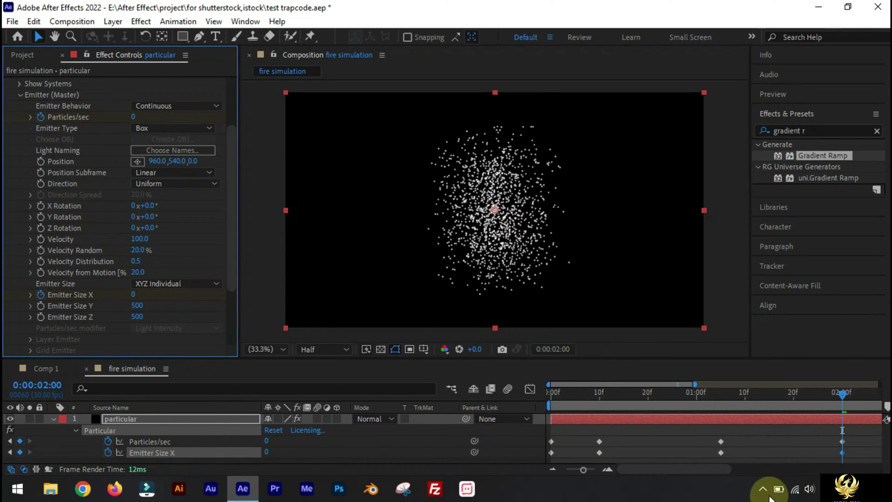
- Fit the whole composition duration in the timeline and preview the particle animation from near the start
drag(581, 470, 569, 471)
drag(678, 393, 560, 408)
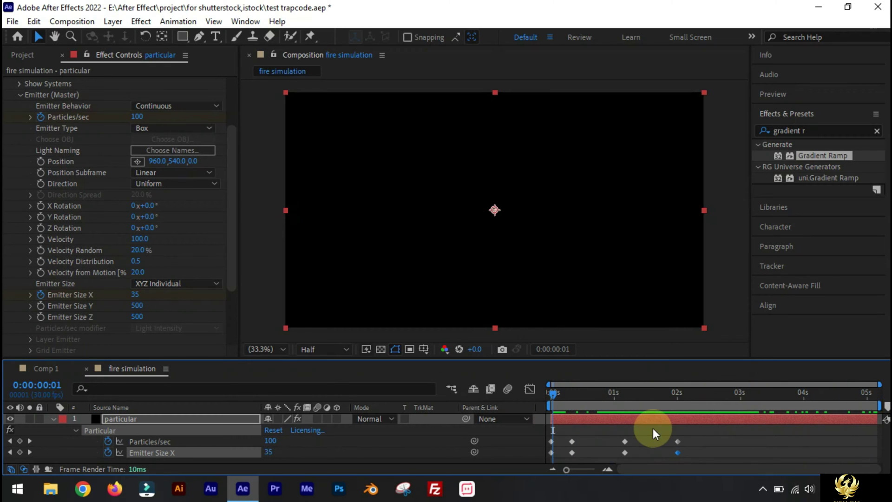
key(space)
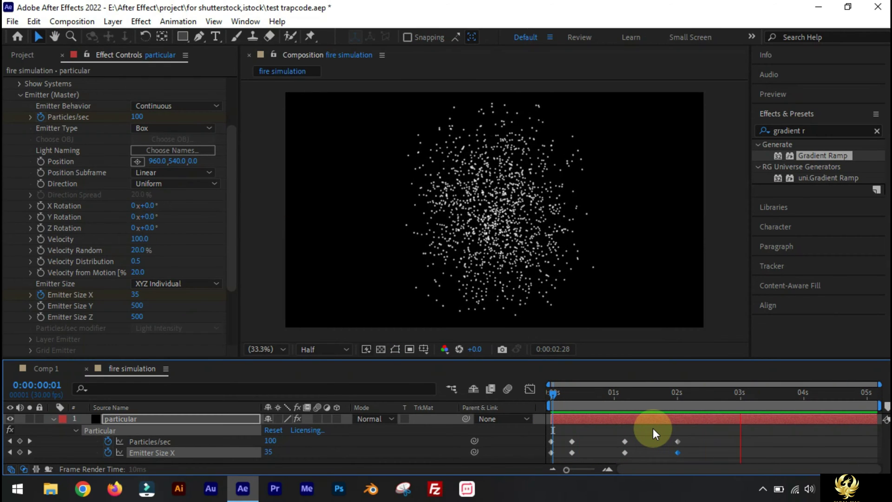
click(655, 396)
- Shift the last two pairs of Particles/sec and Emitter Size X keyframes about 9 frames earlier and preview from the start
click(682, 447)
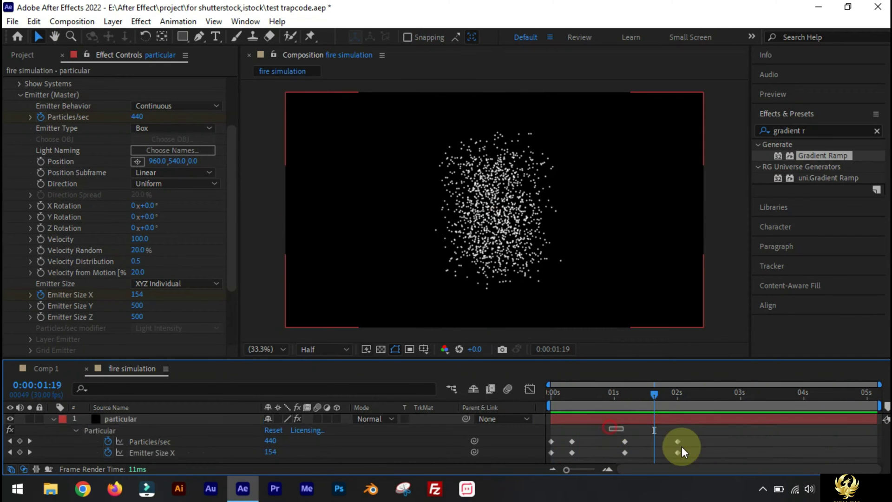
click(622, 453)
drag(624, 443, 607, 445)
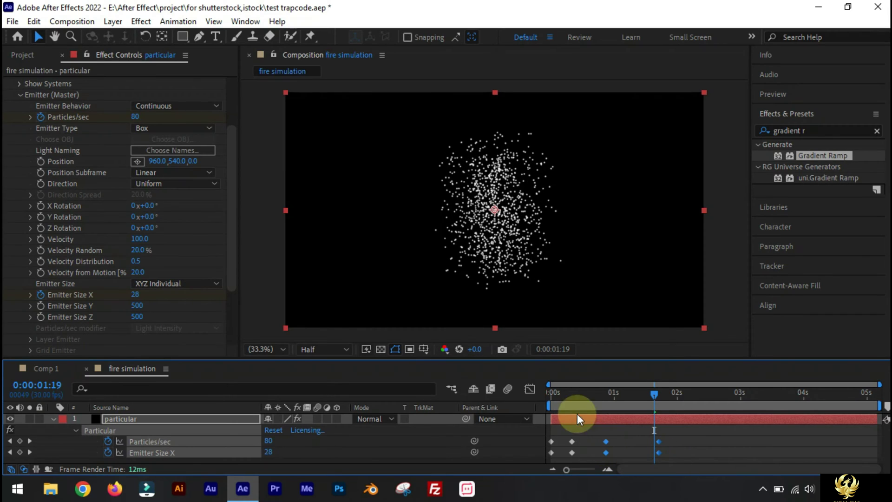
click(568, 395)
key(space)
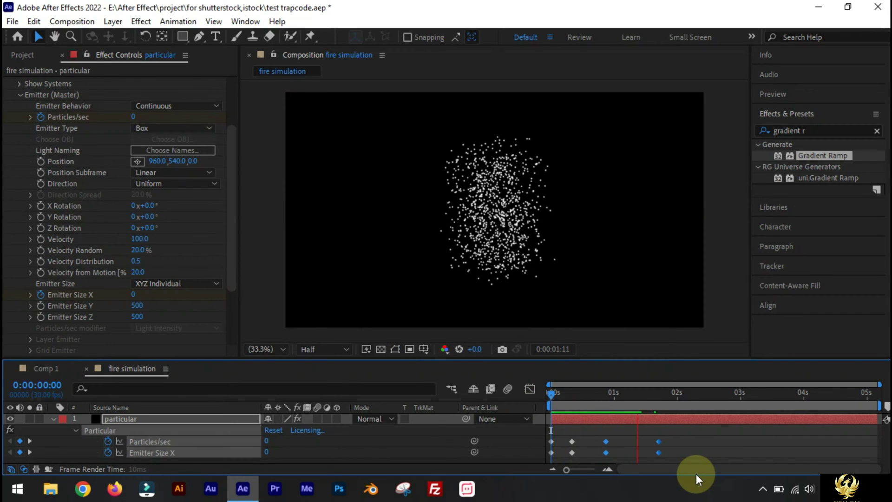
- Move the final pair of keyframes slightly earlier, to about 0:00:01:19, and preview the animation from frame 11
click(683, 439)
drag(685, 437, 660, 452)
click(575, 395)
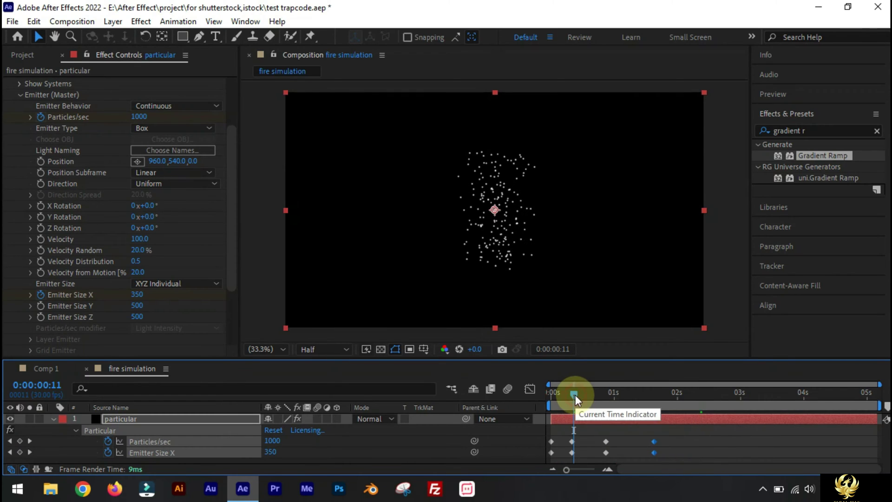
key(space)
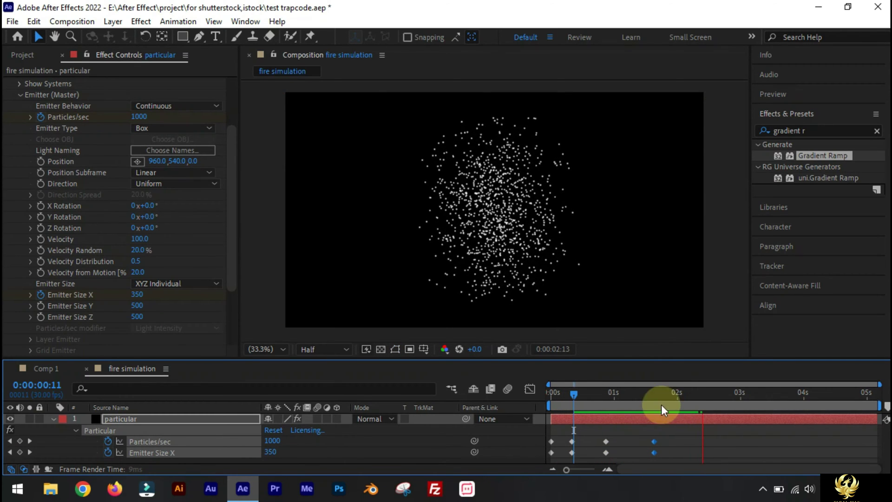
- Set the master particle life to 2 seconds and preview the animation from 0:00:01:08
click(631, 394)
scroll(51, 268, down, 3)
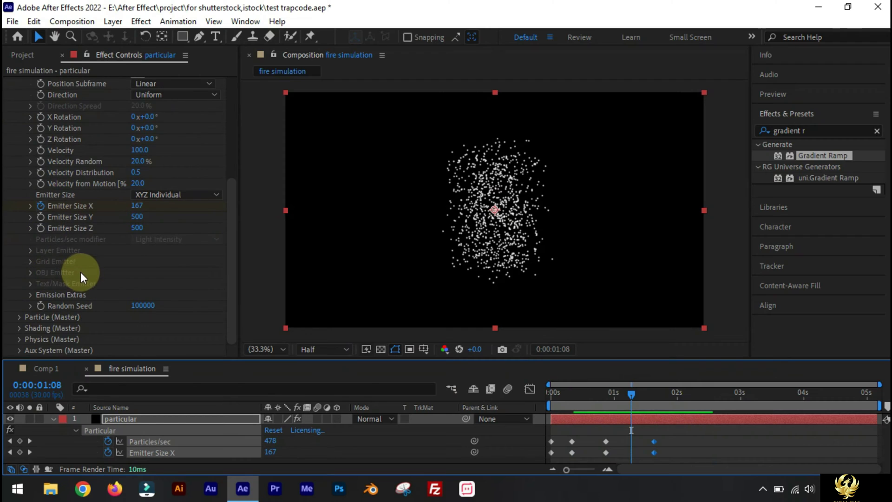
click(19, 317)
scroll(80, 261, down, 7)
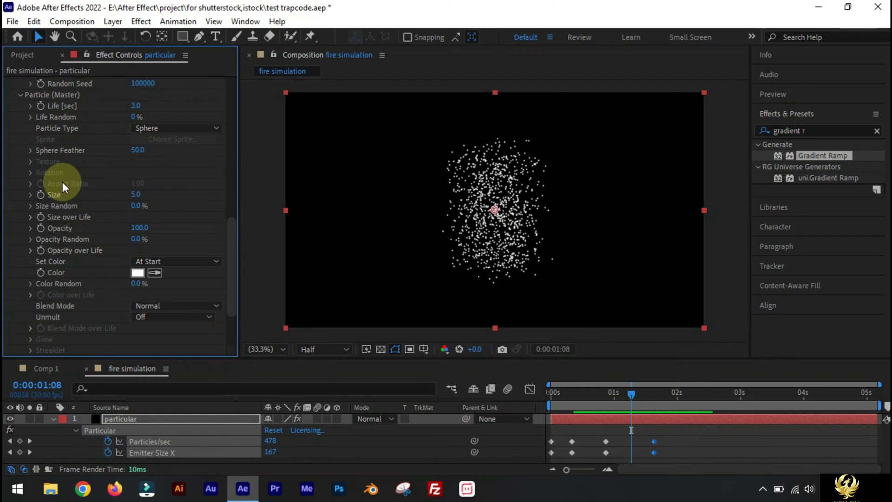
click(136, 106)
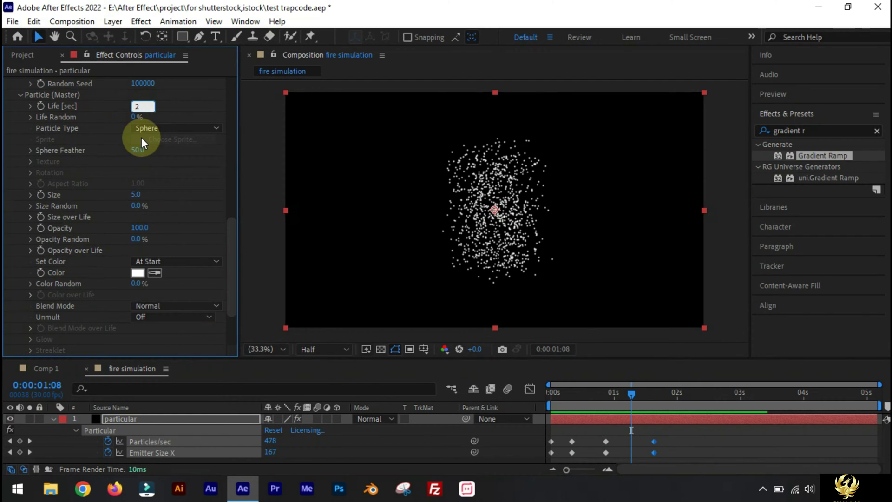
key(Return)
key(space)
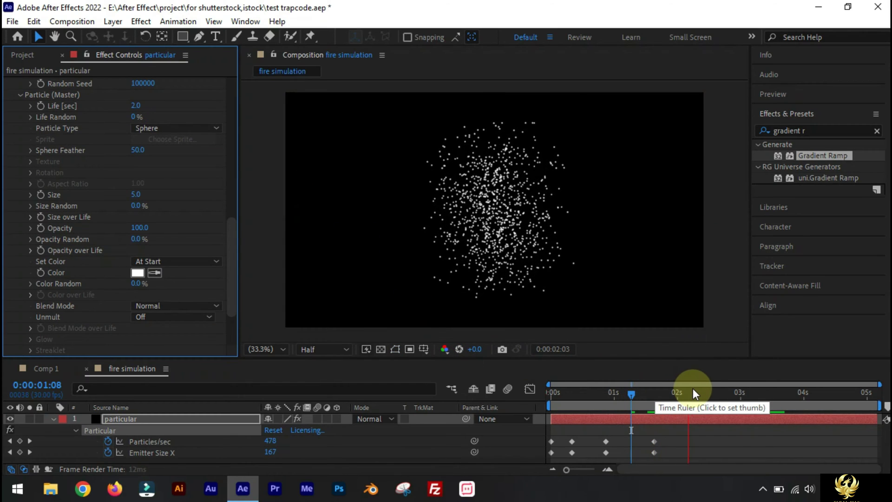
key(space)
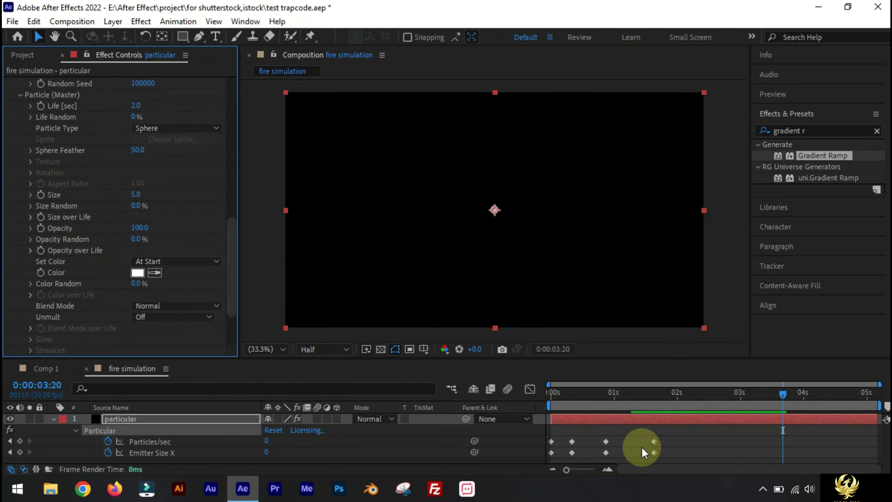
- Shift the last two pairs of Particles/sec and Emitter Size X keyframes about 3 frames later and go to 0:00:00:14
drag(657, 467, 613, 442)
click(581, 395)
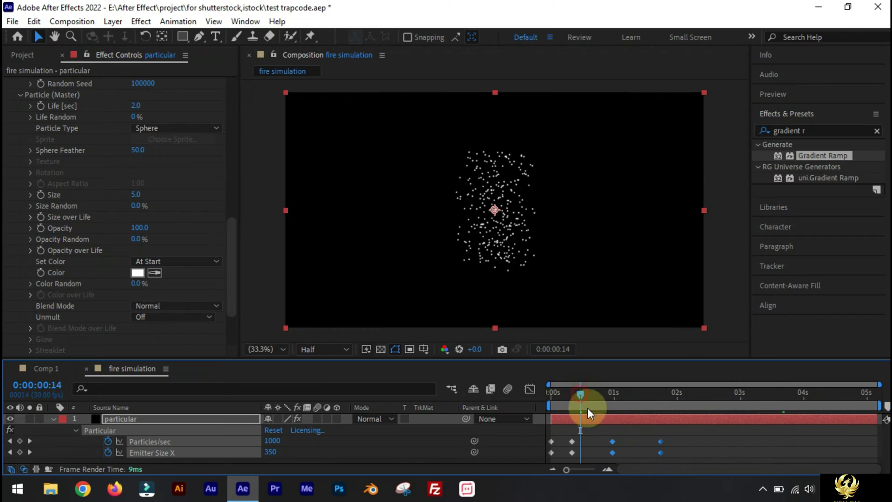
click(401, 301)
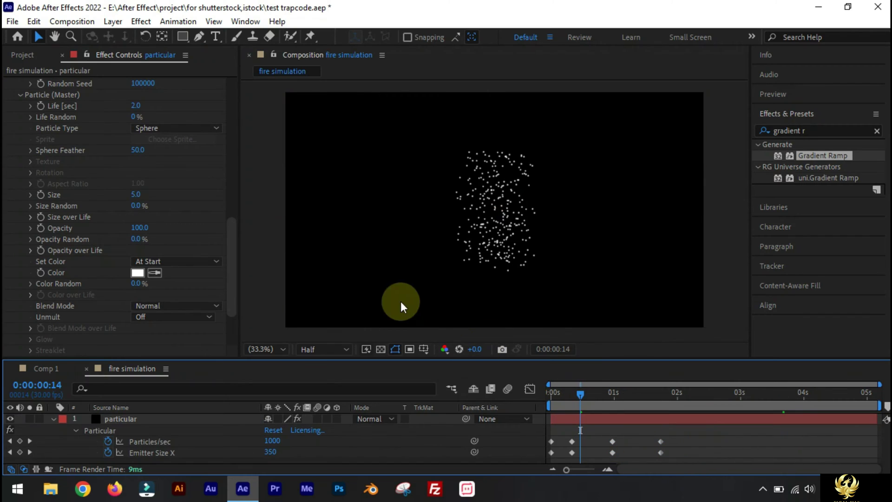
click(31, 216)
click(31, 215)
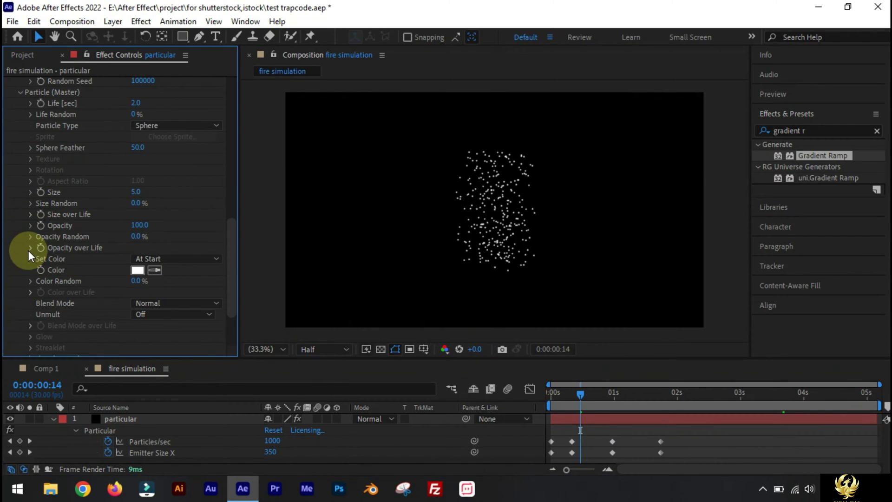
click(31, 249)
click(202, 277)
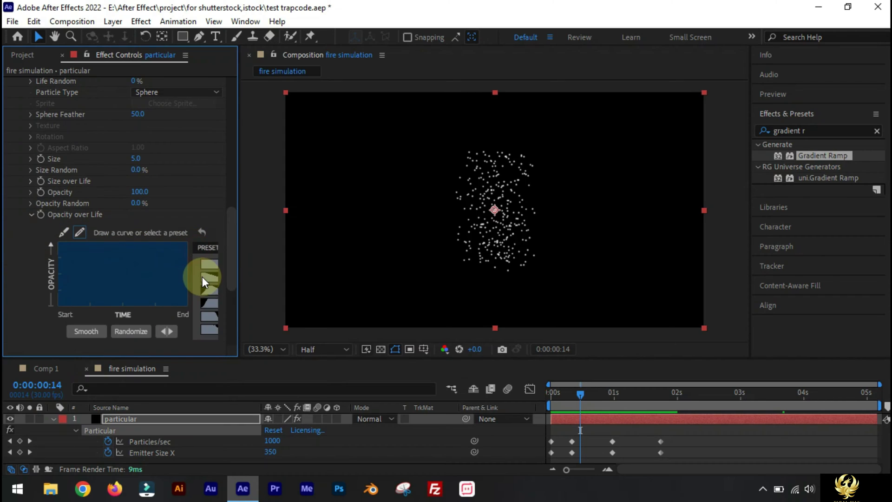
click(31, 214)
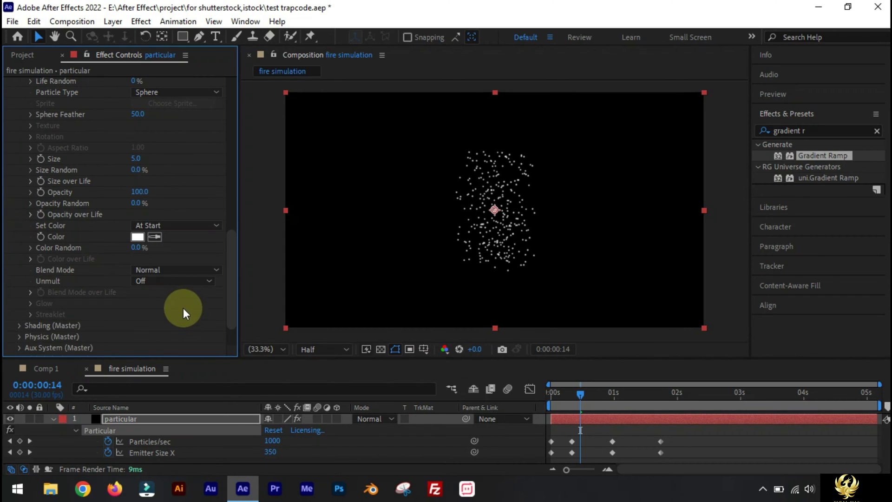
- Set the master Physics Model to Fluid and expand the fluid settings
scroll(100, 294, down, 2)
click(20, 296)
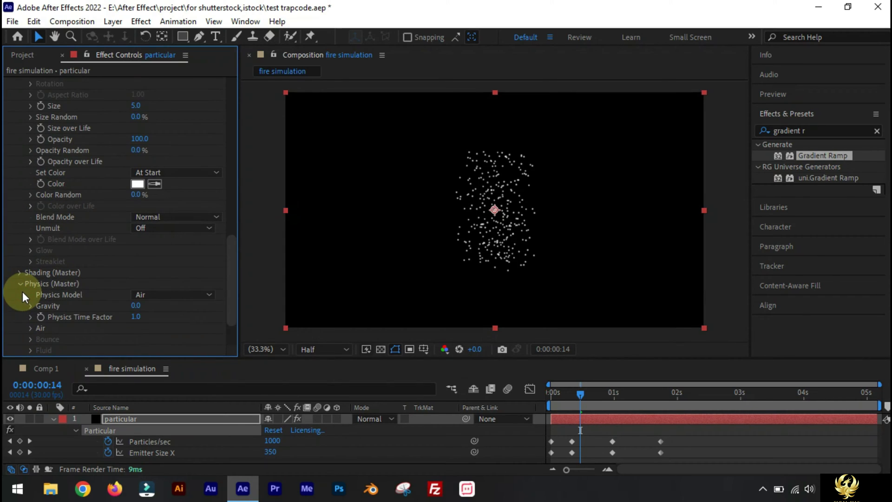
click(163, 294)
click(155, 331)
scroll(47, 311, down, 1)
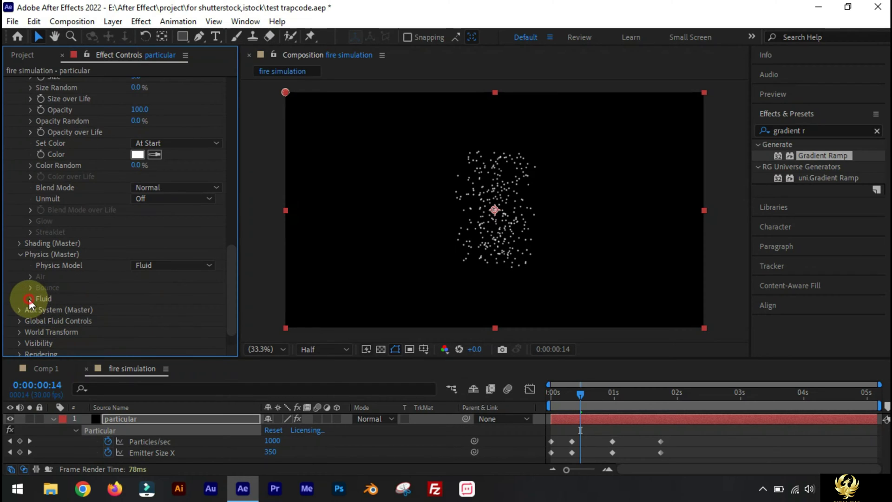
click(29, 299)
scroll(140, 233, down, 4)
- Switch the fluid's Random Swirl to XYZ Individual and set the Force Region Size to 1000
click(139, 248)
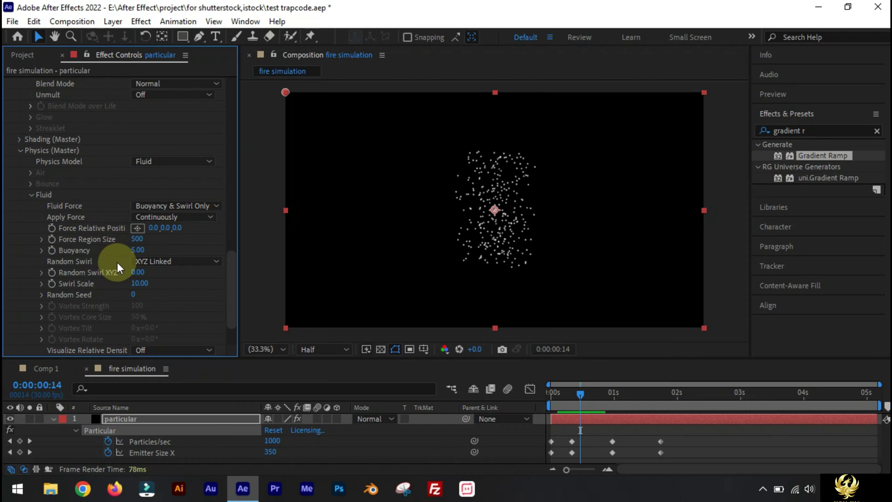
scroll(117, 262, down, 1)
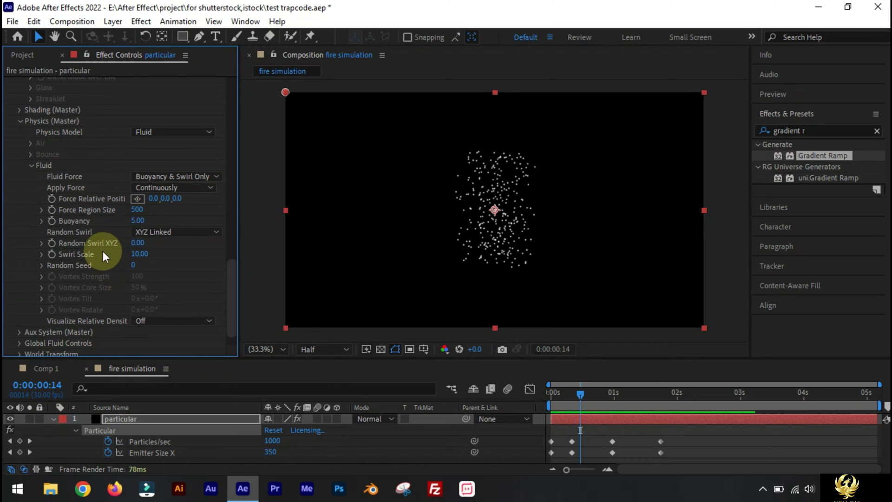
click(137, 242)
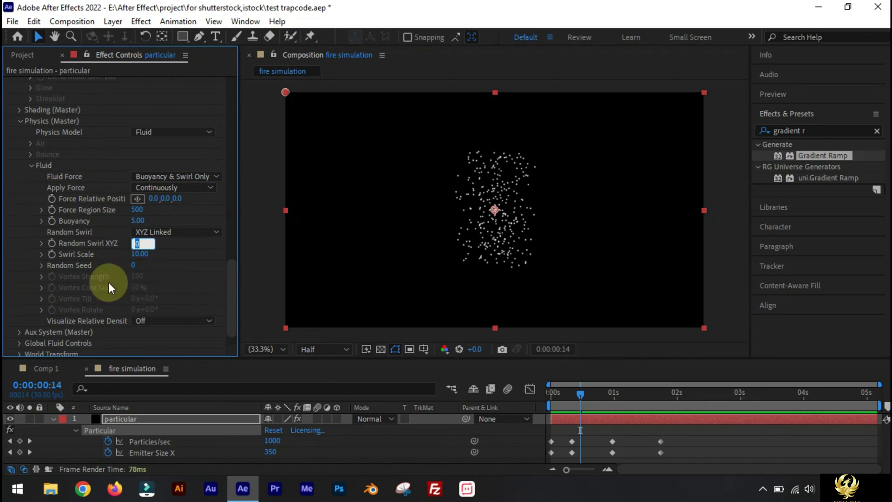
click(170, 232)
click(173, 260)
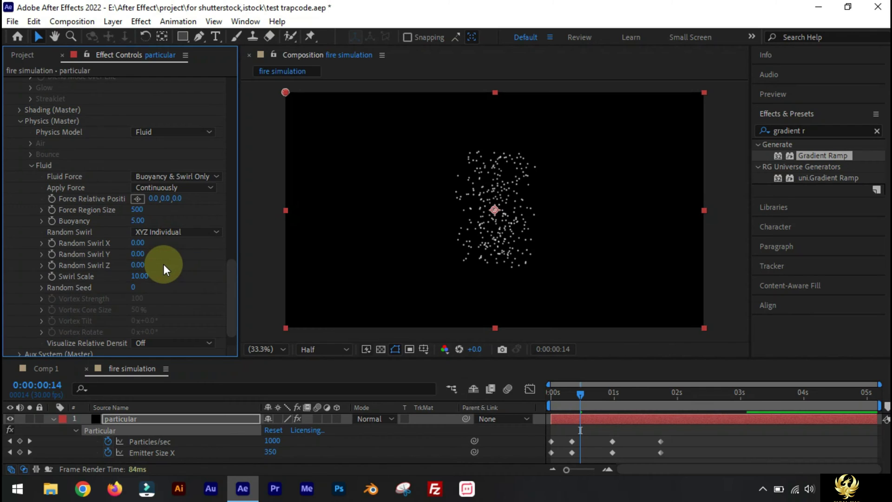
click(132, 213)
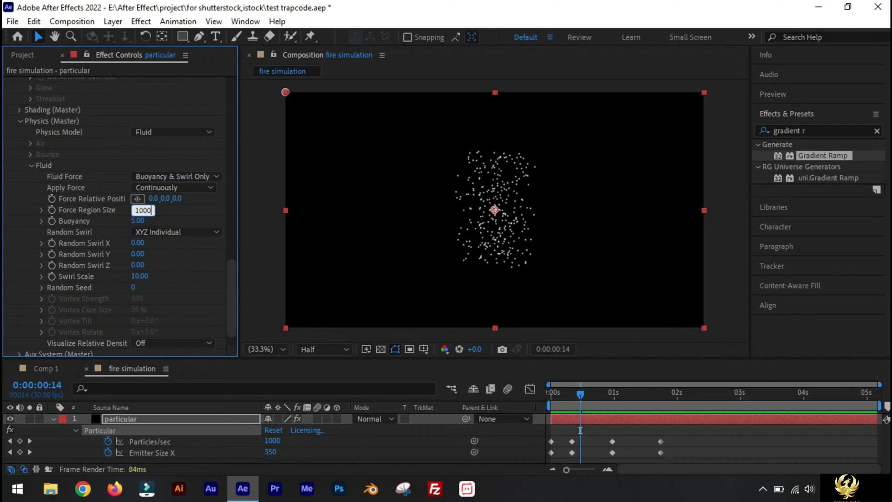
text(1000)
click(176, 218)
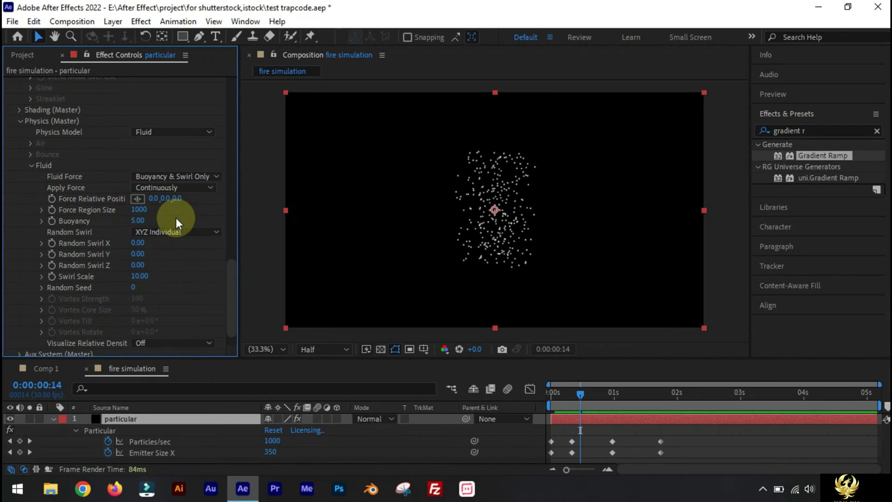
- Set Random Swirl X to 70, Y to 20 and Z to 100, and check the particles up to 0:00:01:17
click(140, 242)
text(7)
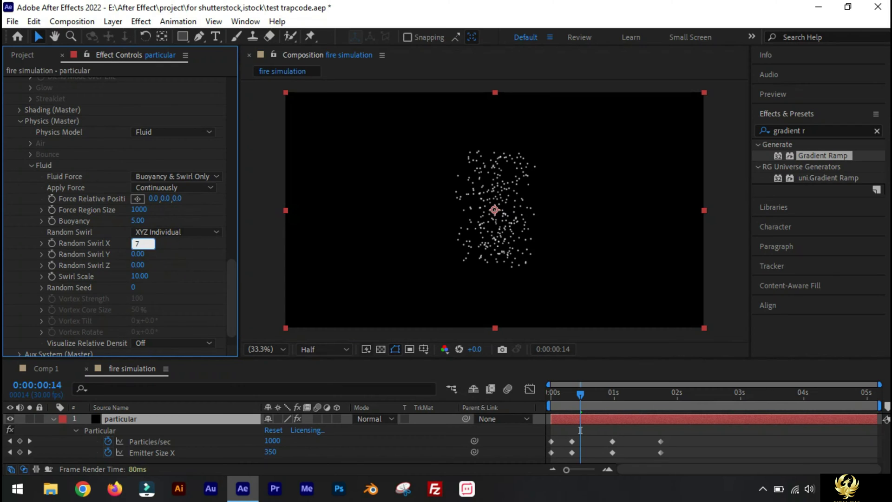
text(0)
click(142, 247)
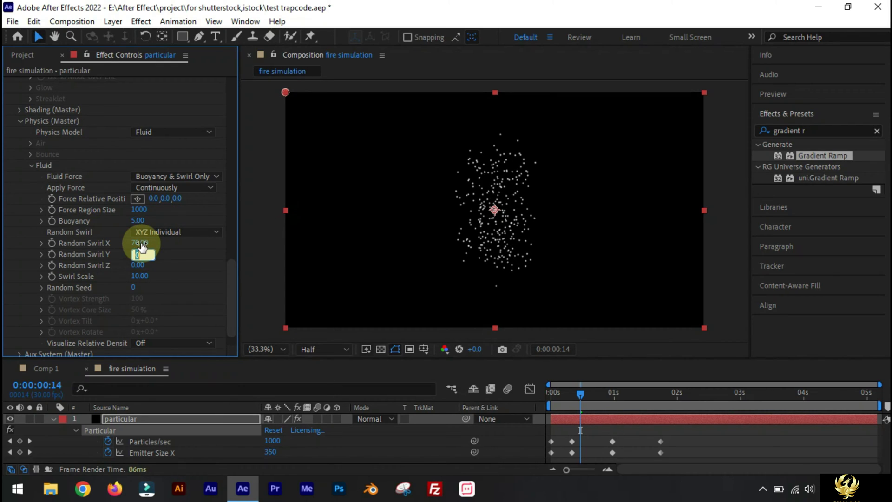
text(20)
key(Tab)
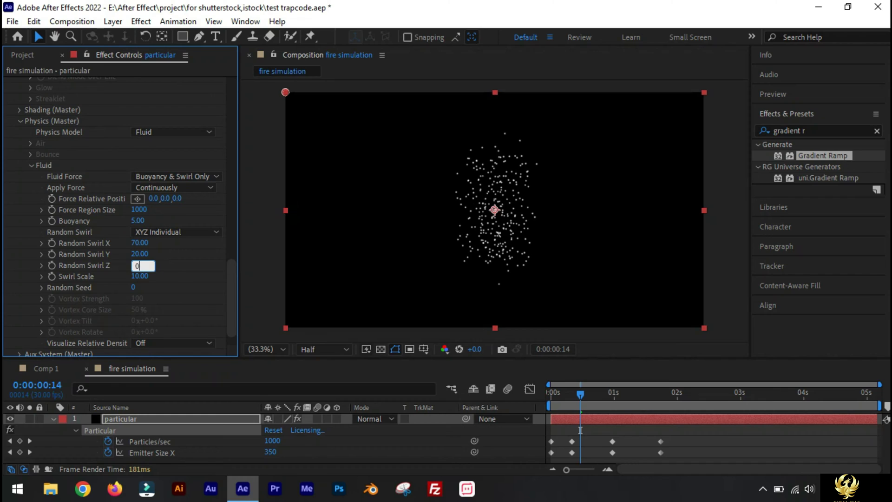
text(100)
key(Tab)
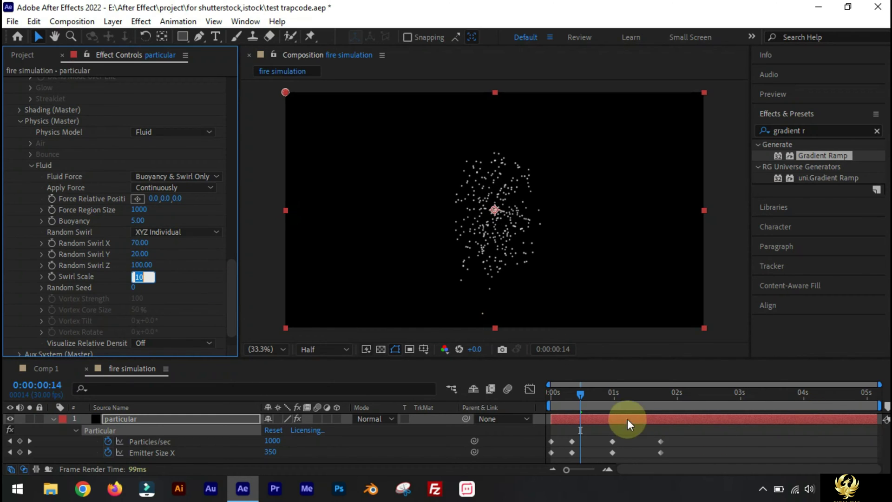
click(623, 394)
drag(622, 394, 649, 395)
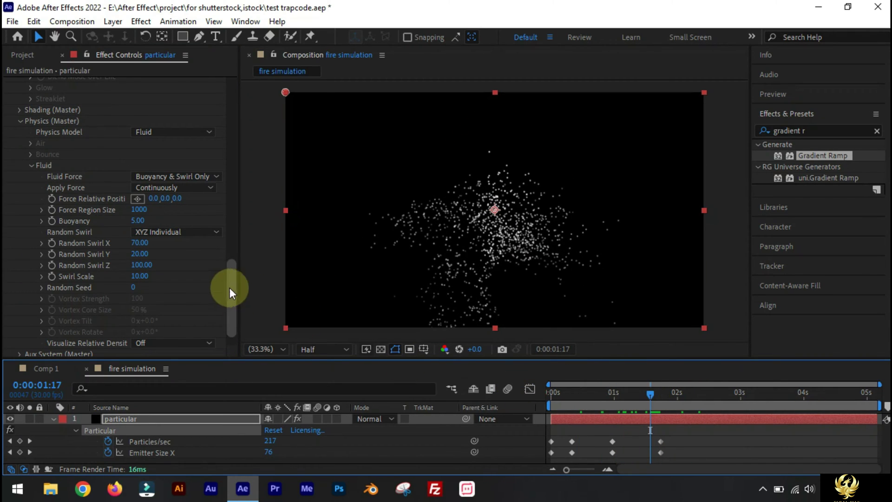
- Fine-tune Random Swirl X to 67 and Random Swirl Y to 18 while checking the particle motion at different times
click(142, 267)
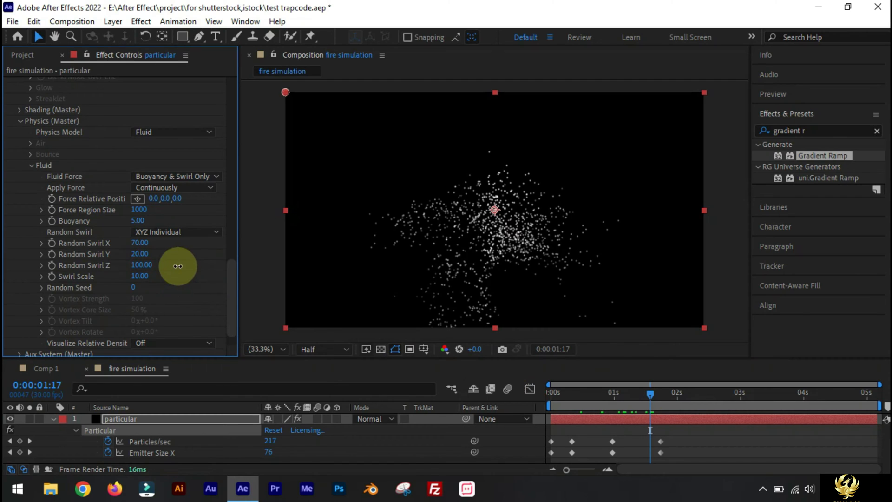
drag(142, 249, 155, 245)
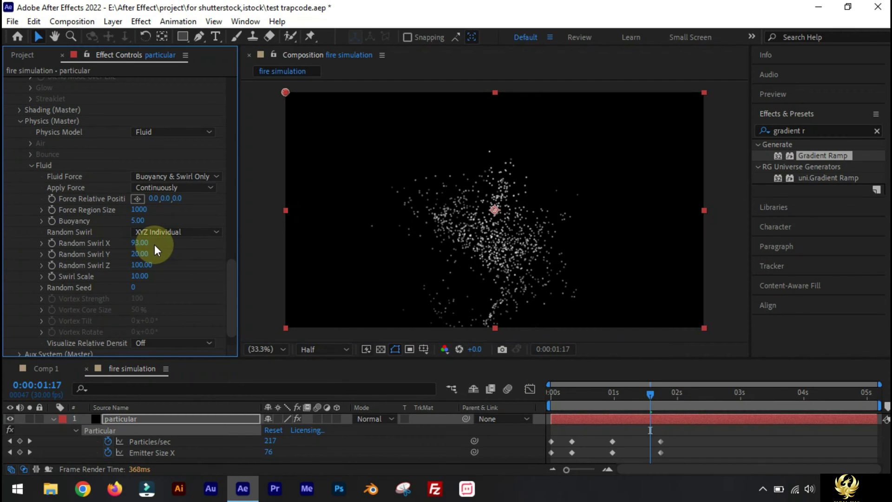
drag(557, 394, 679, 394)
drag(142, 243, 123, 247)
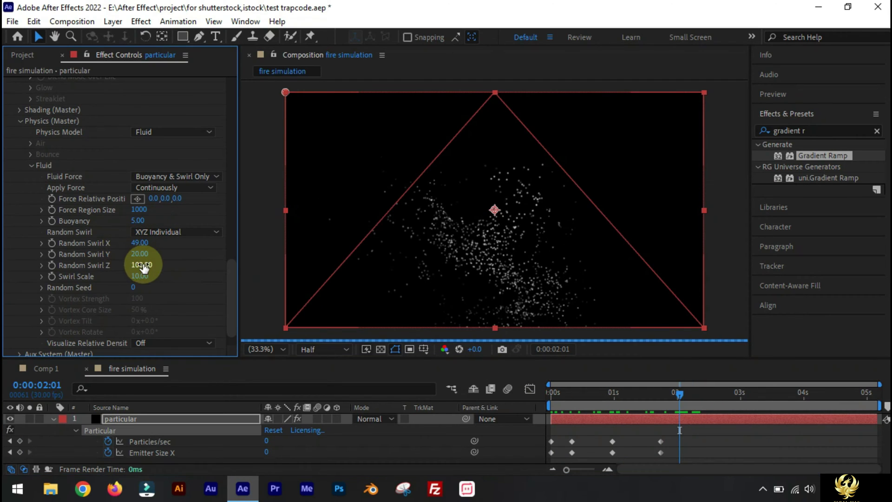
drag(658, 402, 709, 398)
click(387, 302)
mouse_move(139, 245)
mouse_down()
mouse_move(163, 255)
mouse_move(101, 254)
mouse_move(142, 254)
mouse_up()
drag(573, 392, 647, 413)
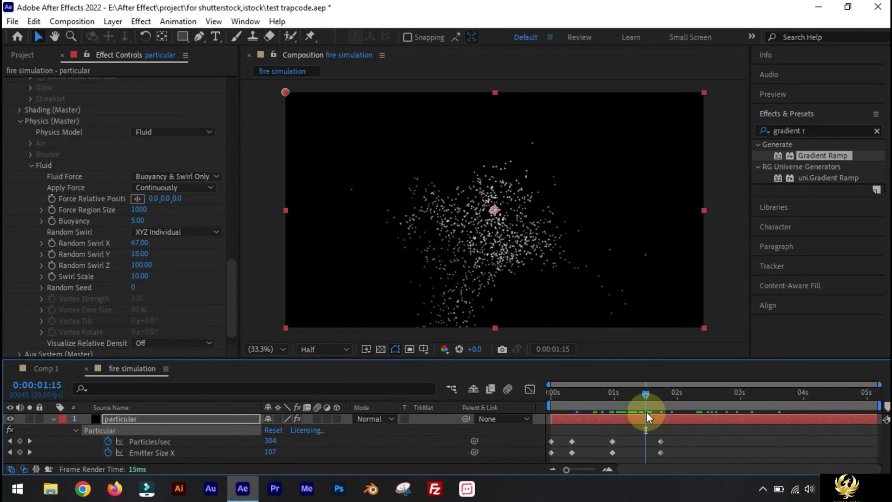
- Set Simulation Fidelity to 10 and Viscosity to 10 in the global fluid controls
scroll(189, 299, down, 2)
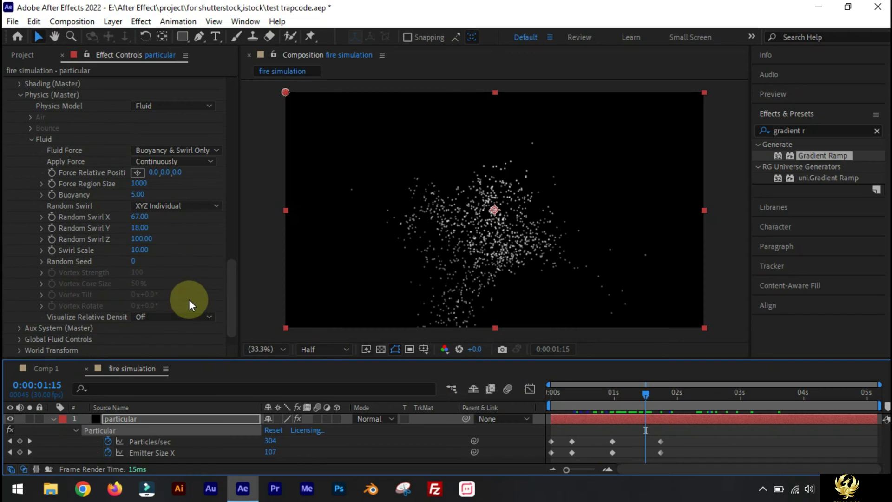
click(20, 339)
scroll(60, 319, down, 4)
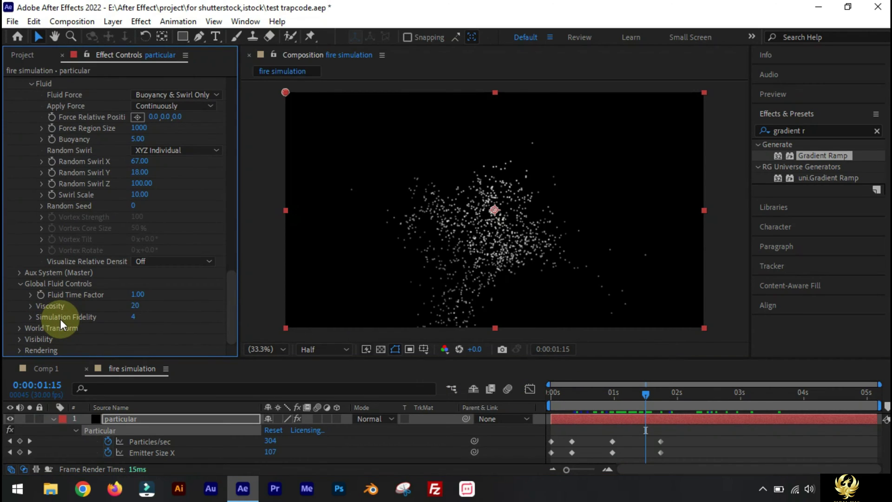
click(135, 318)
text(10)
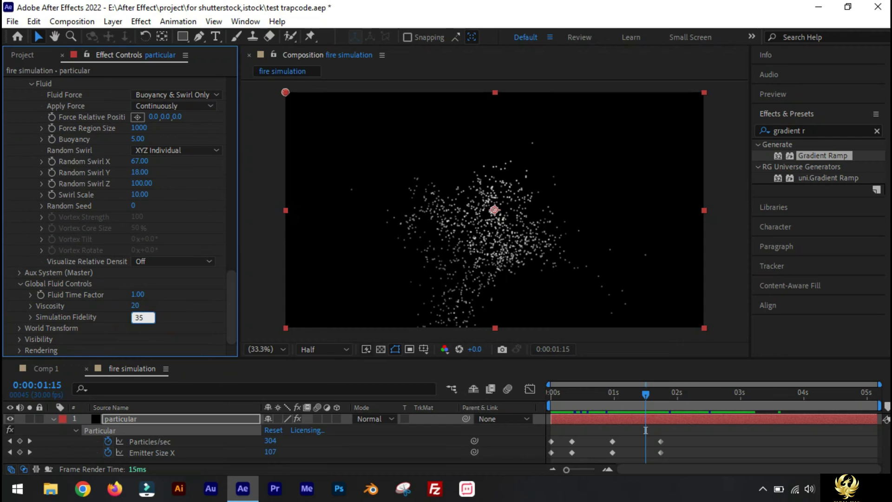
key(Return)
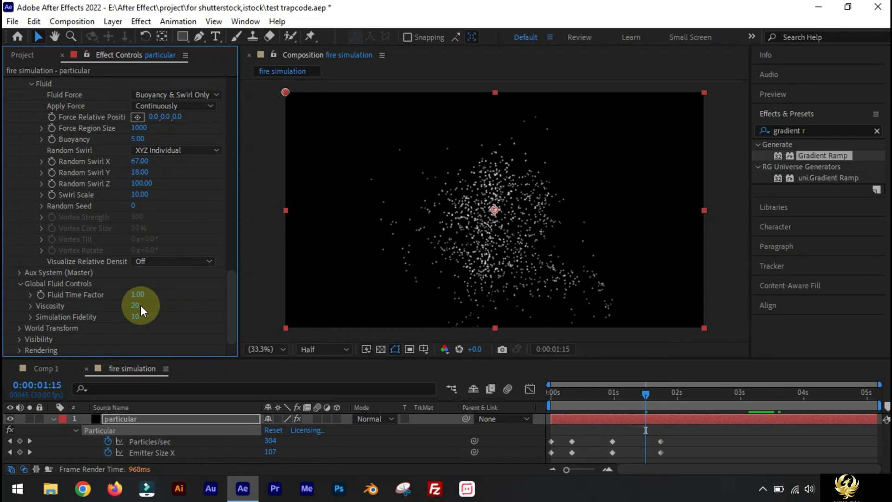
click(141, 306)
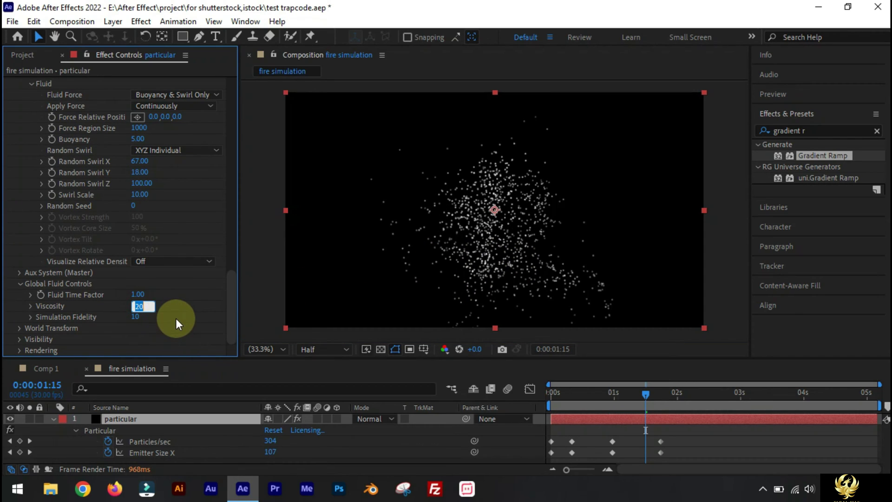
text(10)
key(Return)
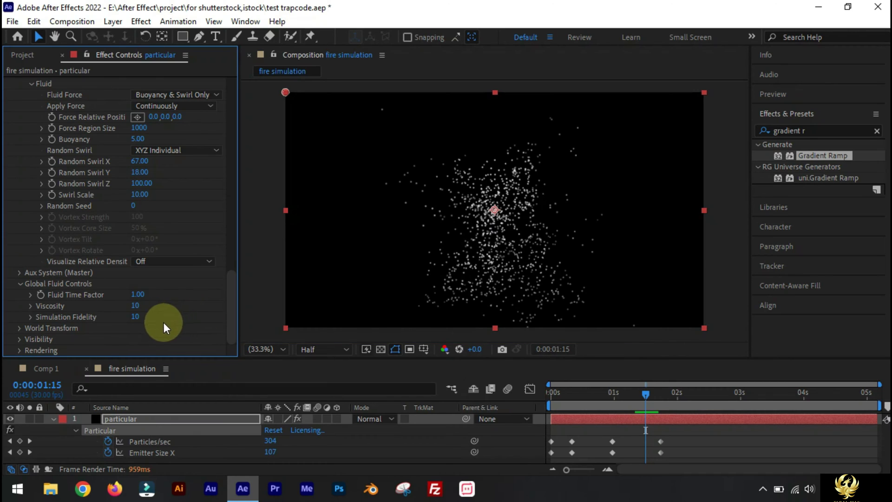
- Set Particles/sec to 1000000 at the keyframe on 0:00:00:10
scroll(207, 288, up, 15)
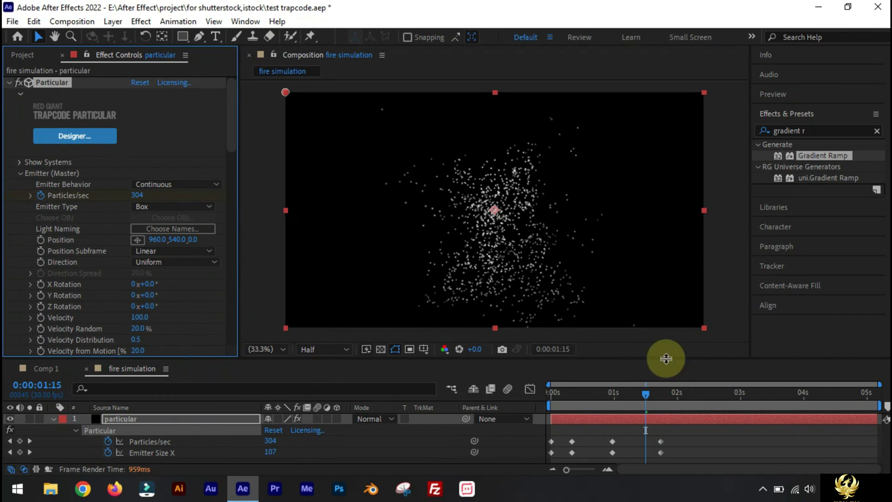
key(j)
key(j)
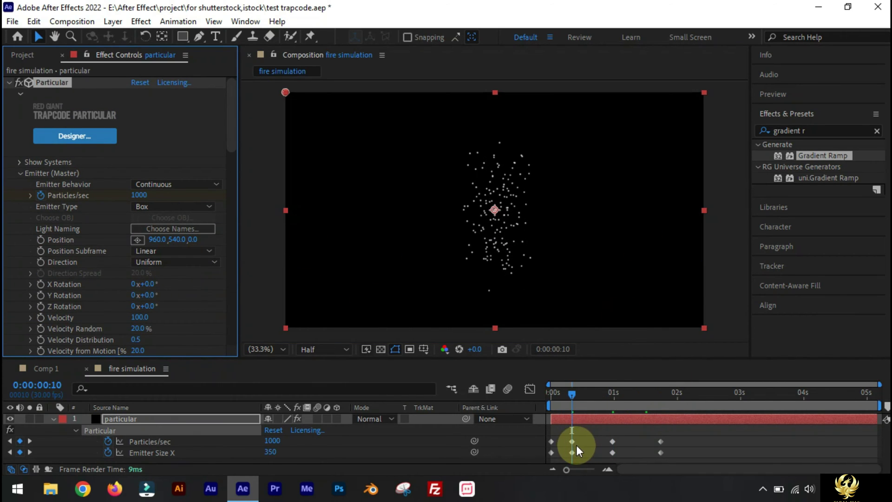
click(141, 196)
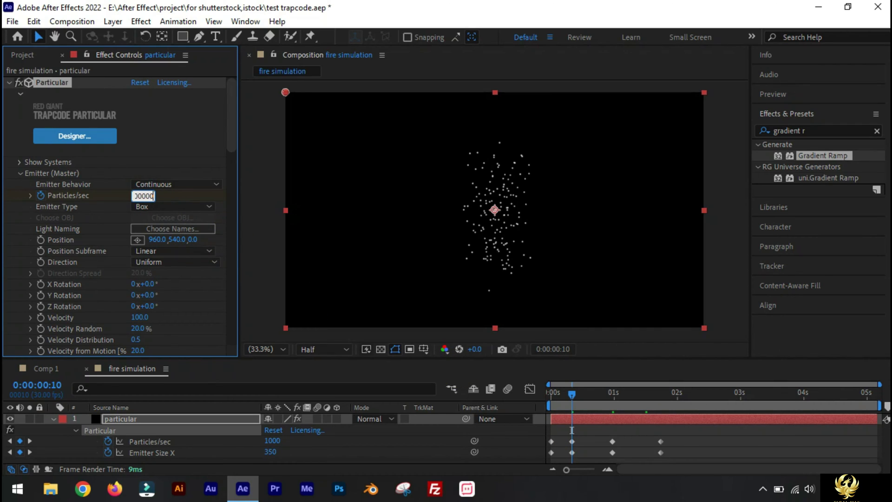
text(1000000)
key(Return)
click(541, 292)
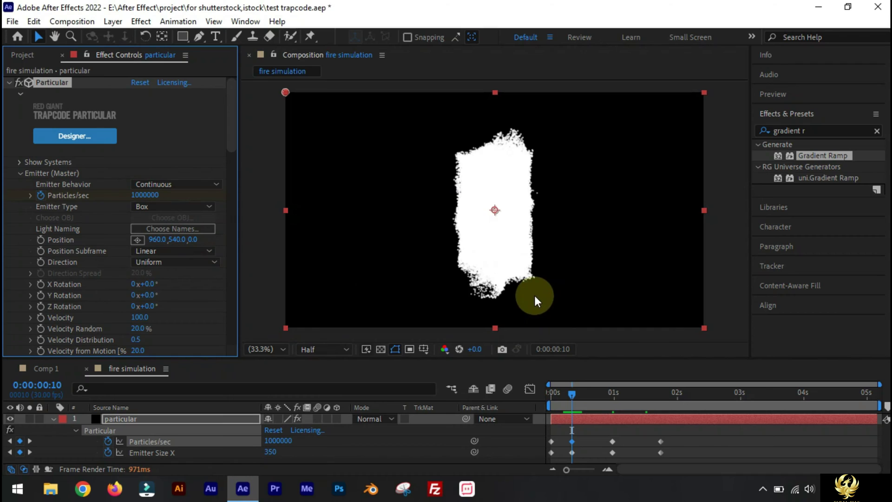
- Collapse the master emitter settings and check the simulation at 0:00:00:21 and 0:00:01:09
click(20, 173)
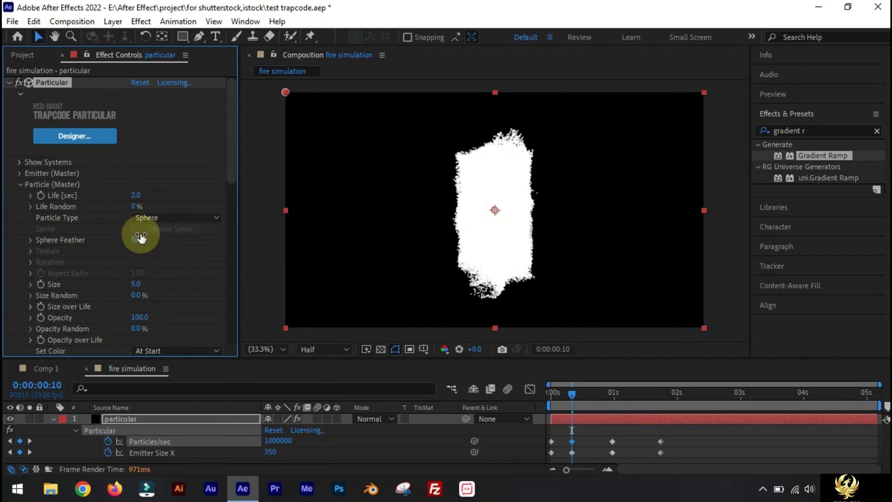
click(595, 394)
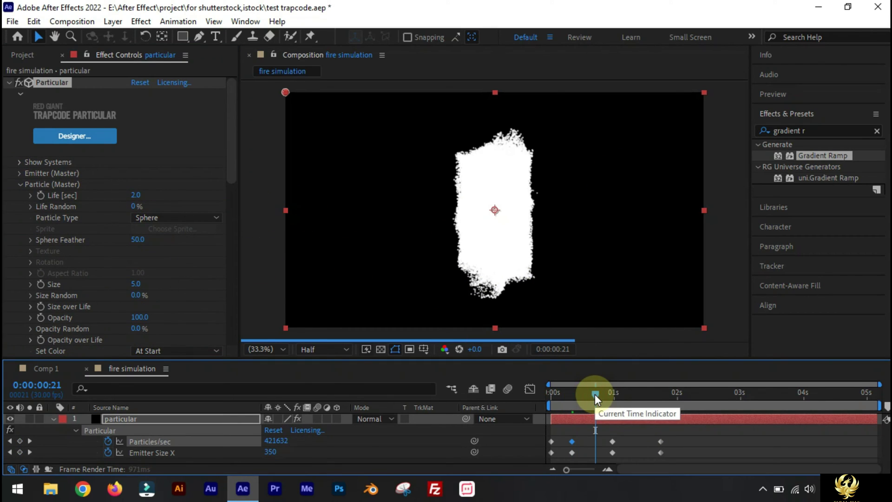
click(632, 393)
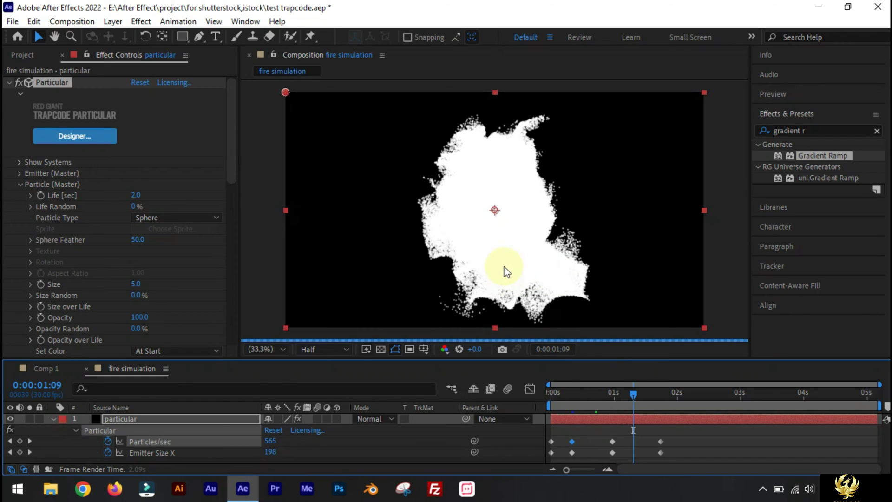
- Try lower values for the master particle Opacity, stepping down through 50, 40 and 30 to 10
scroll(40, 238, down, 5)
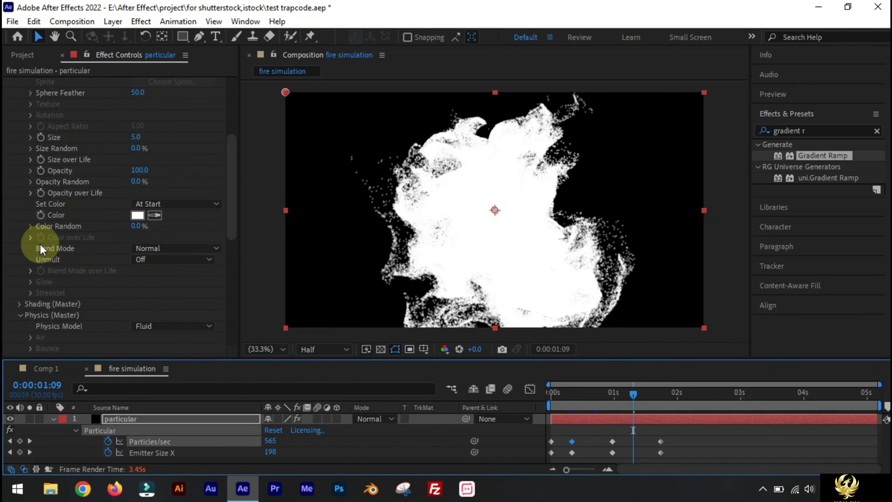
click(139, 170)
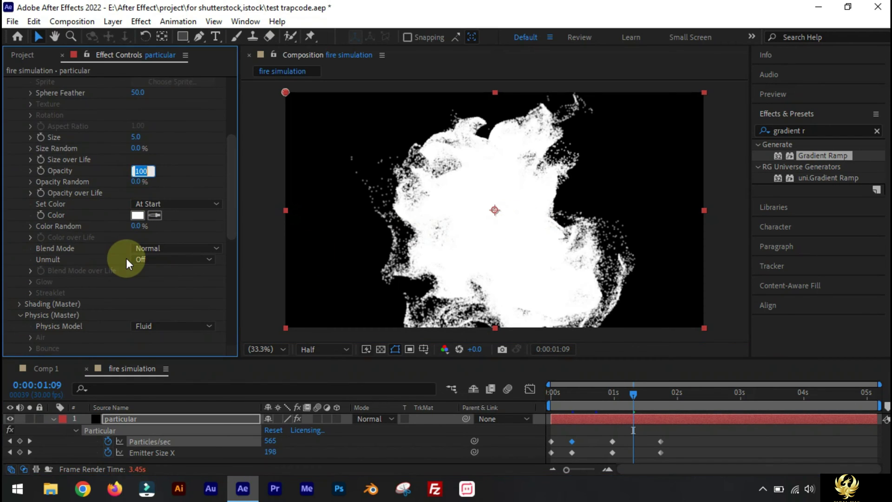
text(50)
key(Return)
click(138, 170)
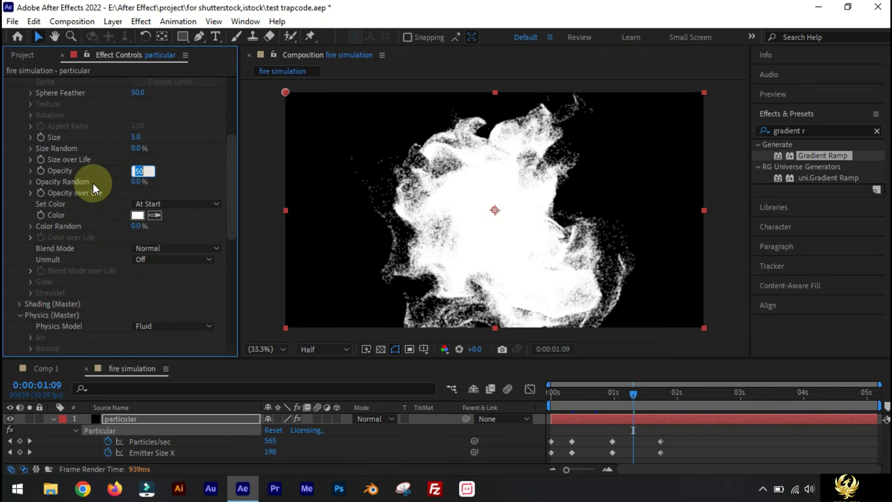
click(138, 171)
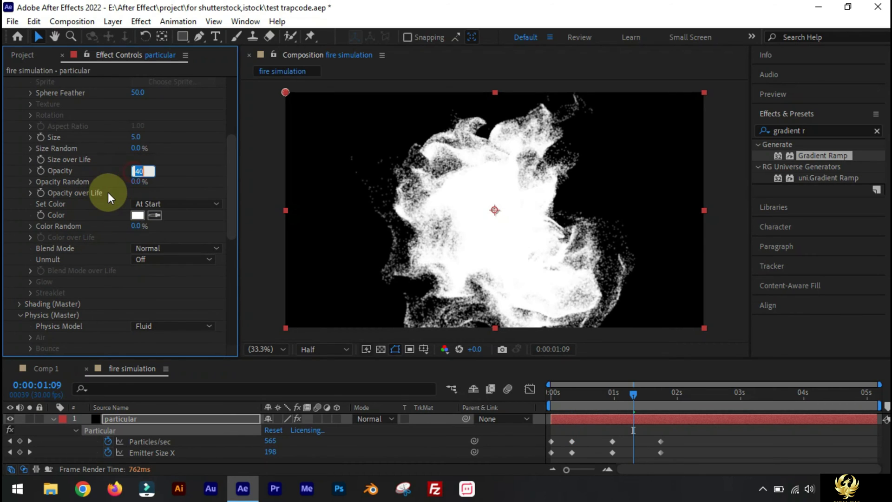
key(Return)
click(138, 170)
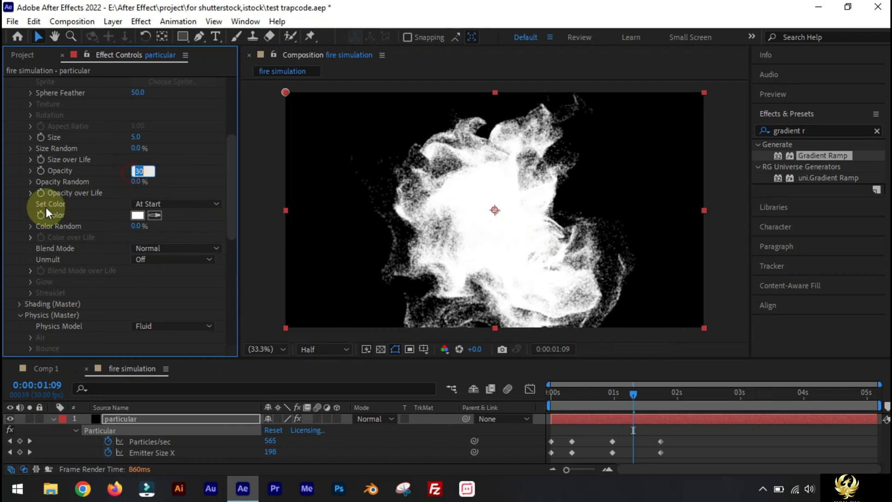
key(Return)
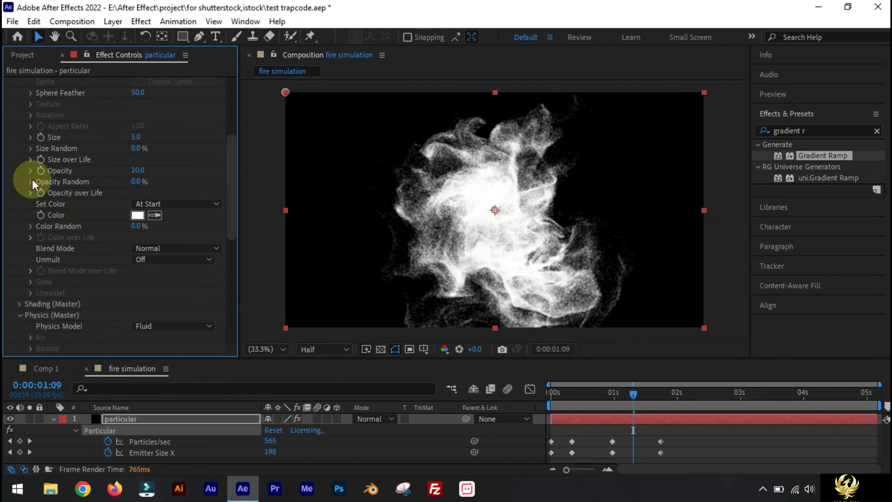
- Reduce the master particle Size, trying 2 and settling on 1.5, and check the particles around 0:00:01:13 and 0:00:01:05
click(29, 139)
click(30, 138)
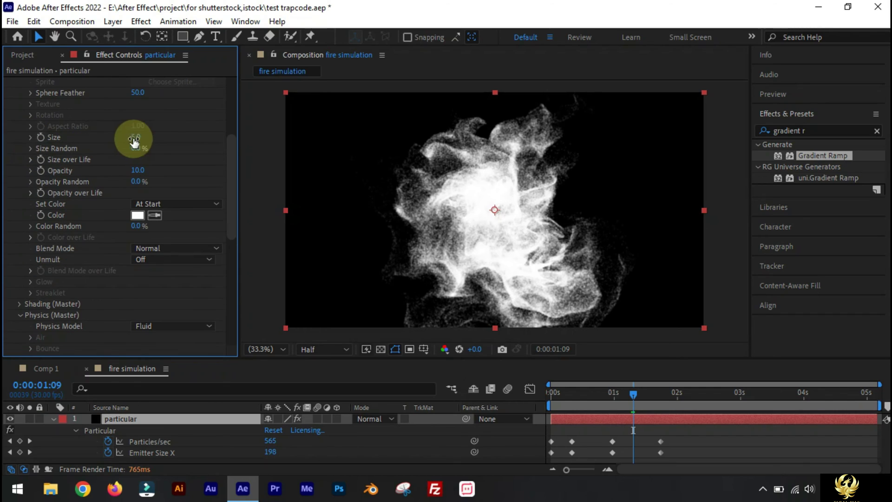
click(138, 138)
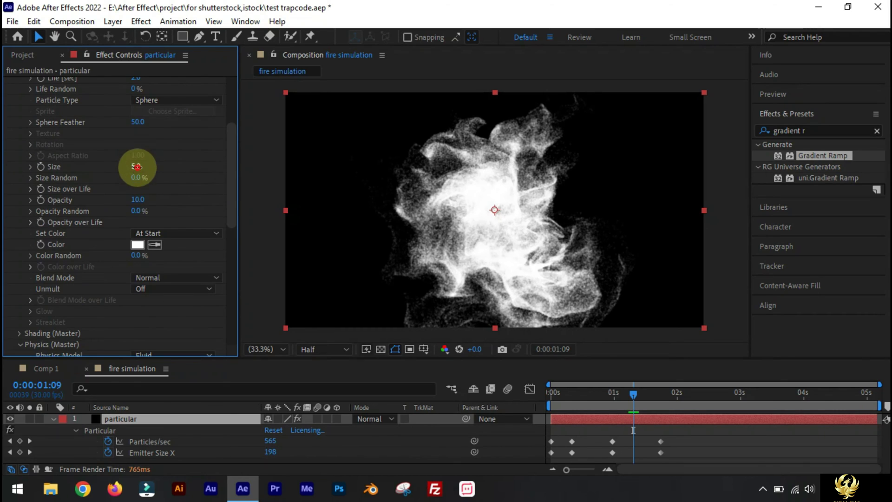
text(2)
click(253, 188)
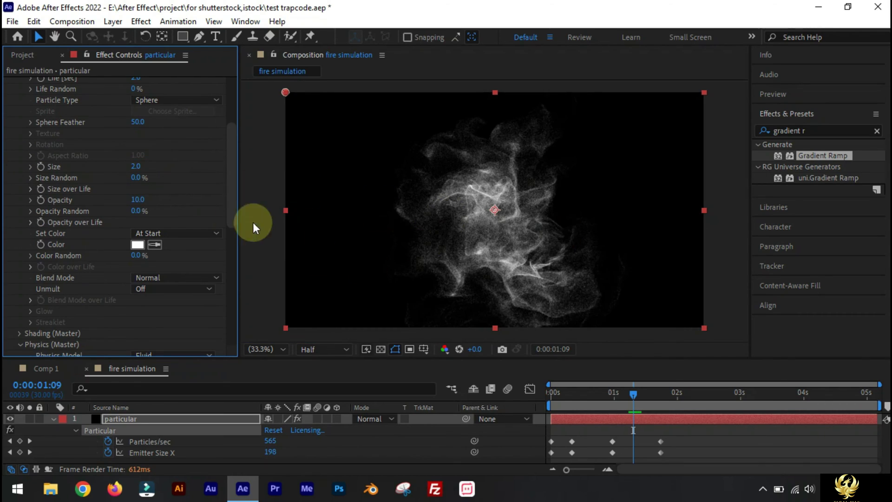
click(138, 168)
text(1.5)
key(Return)
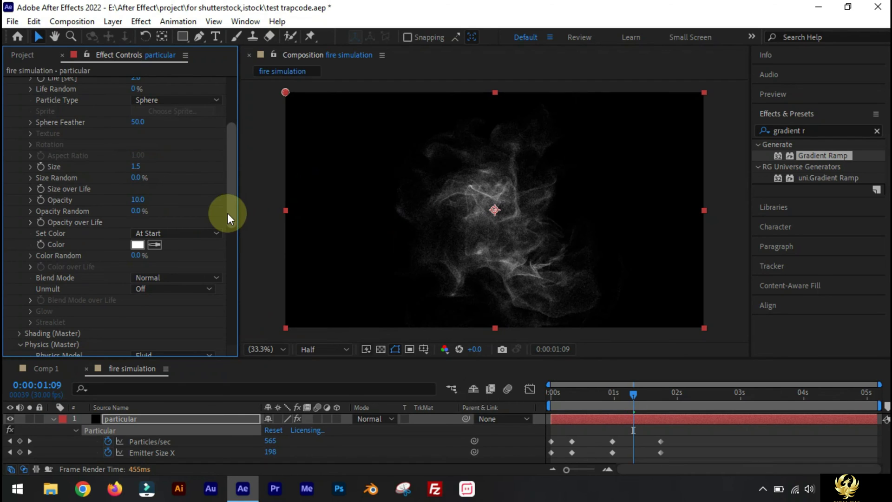
drag(588, 396, 642, 395)
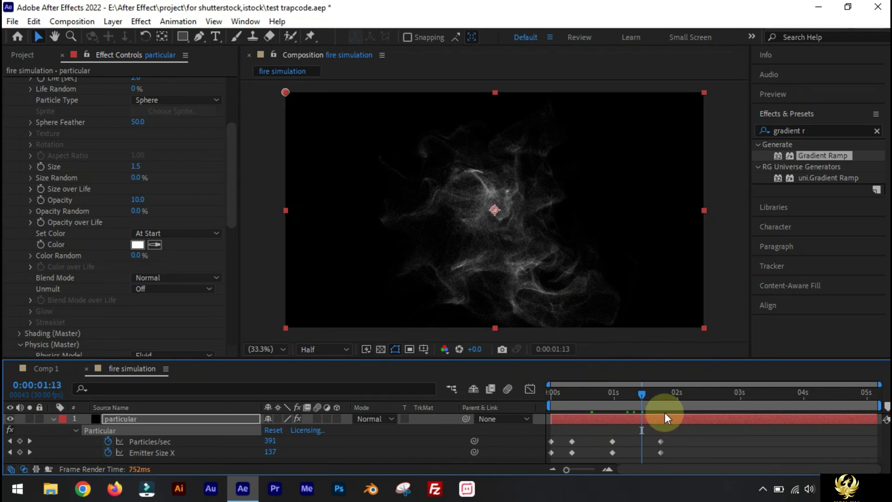
click(625, 394)
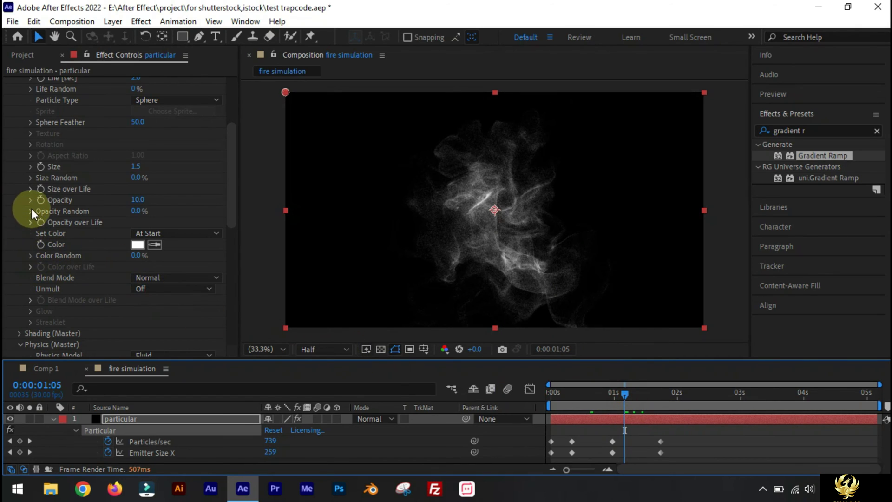
- Try a steadily falling Size over Life curve, settle on one with an early peak, and check it at different times
click(31, 189)
click(207, 247)
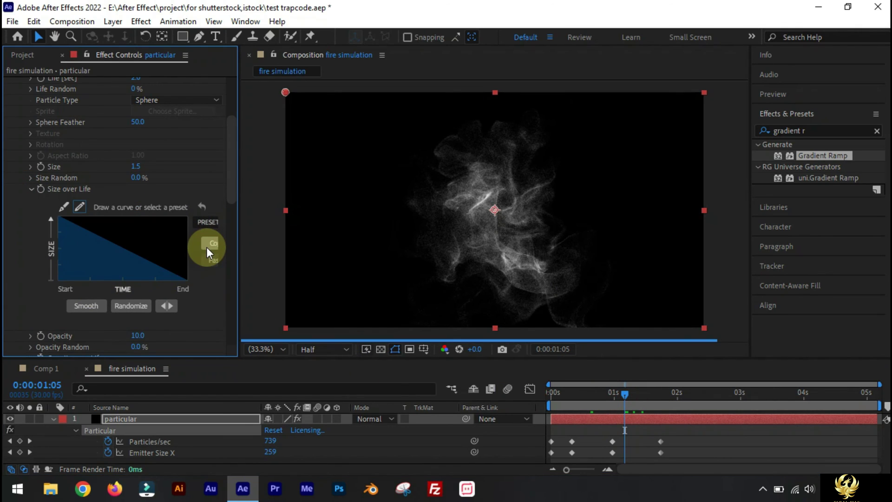
drag(593, 395, 647, 398)
click(208, 235)
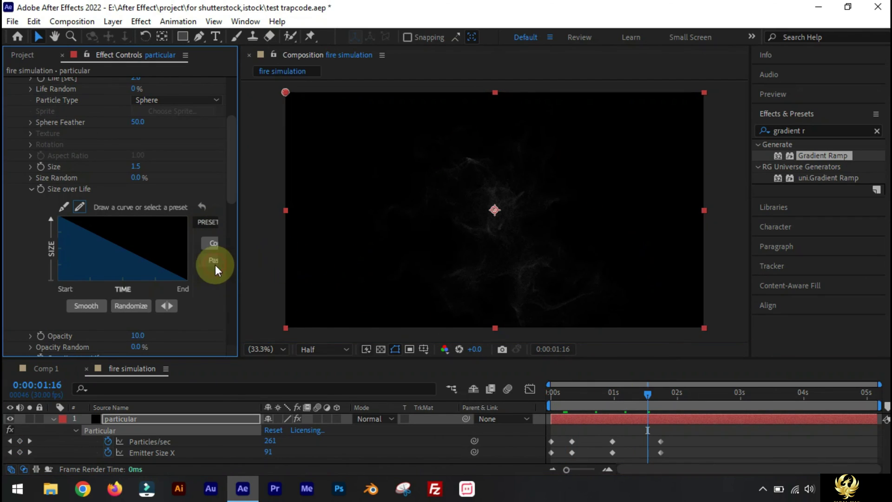
click(214, 260)
click(606, 394)
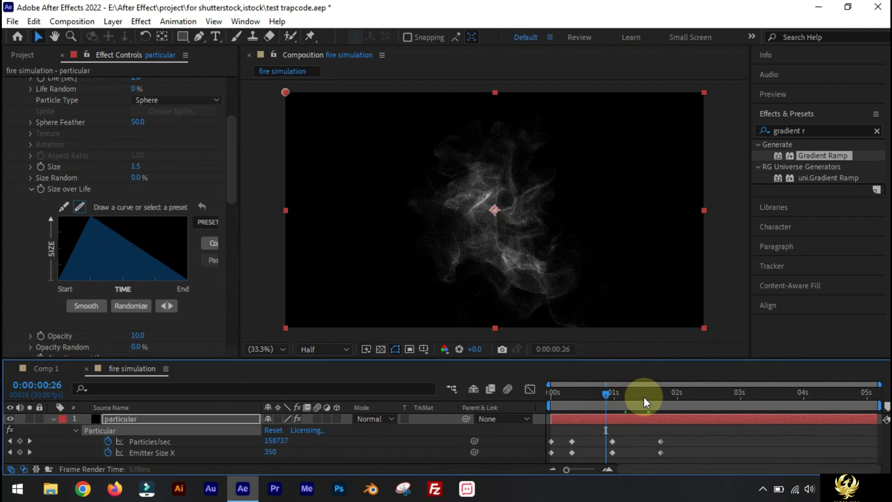
click(643, 397)
click(599, 394)
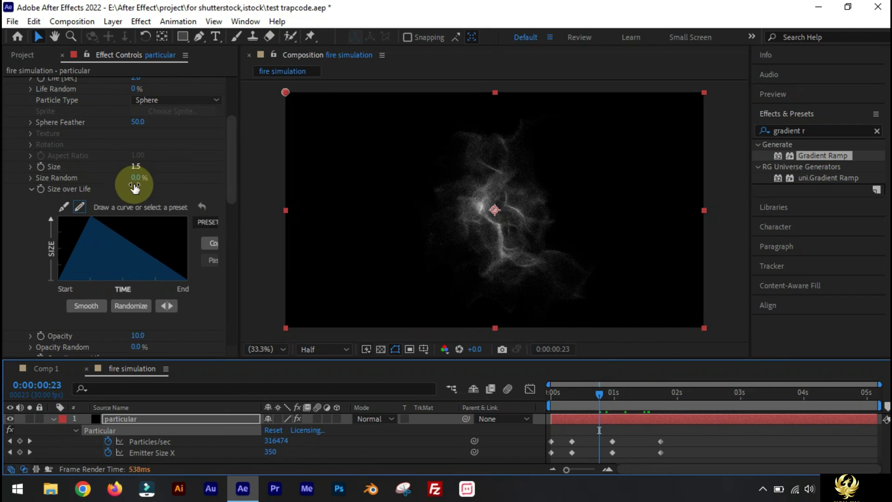
- Raise the master particle Opacity, trying 20 and settling on 15, and collapse the Size over Life graph
scroll(103, 219, down, 4)
click(138, 278)
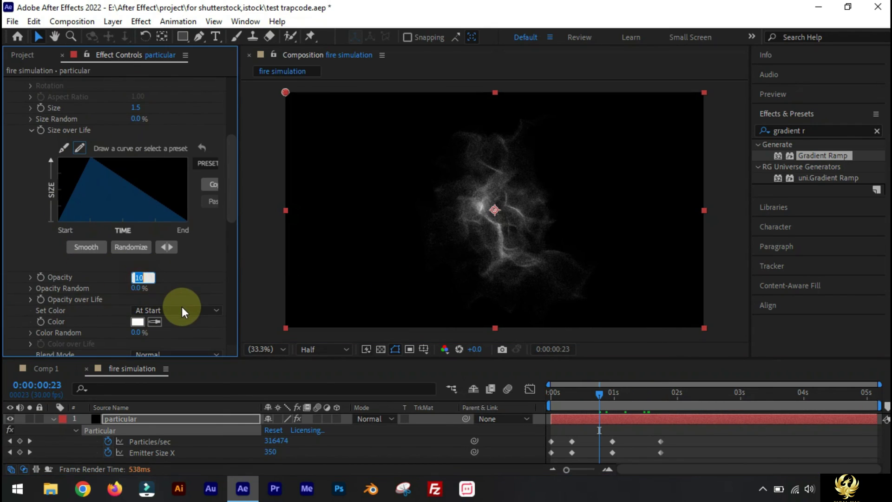
text(20)
key(Return)
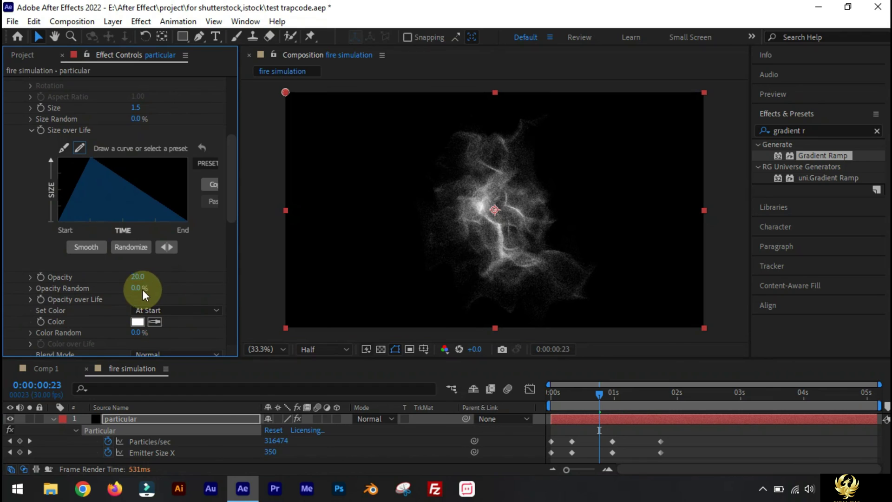
click(137, 277)
text(15)
key(Return)
click(31, 130)
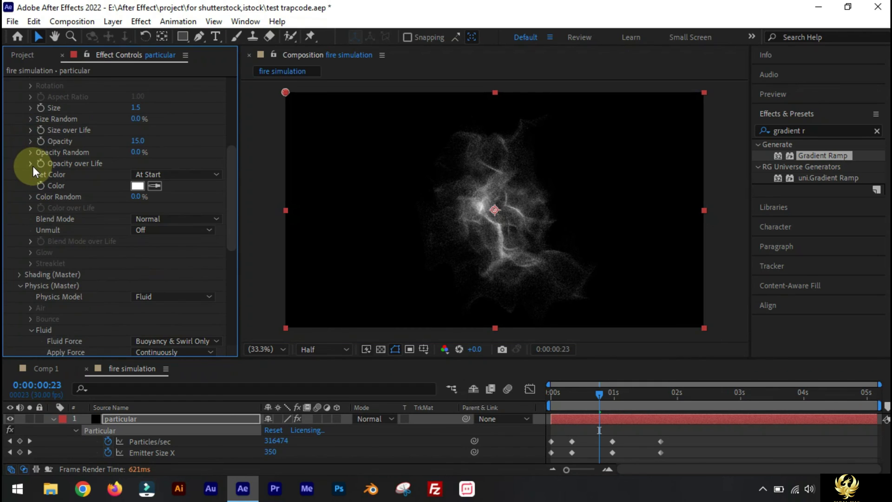
- Collapse the Particular parameter groups and the layer's keyframed properties, and select the particular layer
scroll(30, 175, up, 4)
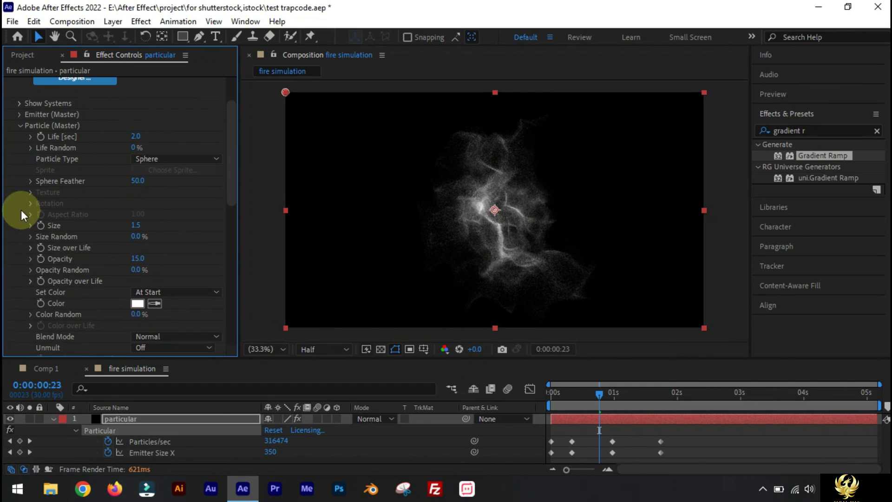
click(19, 125)
click(19, 148)
click(19, 229)
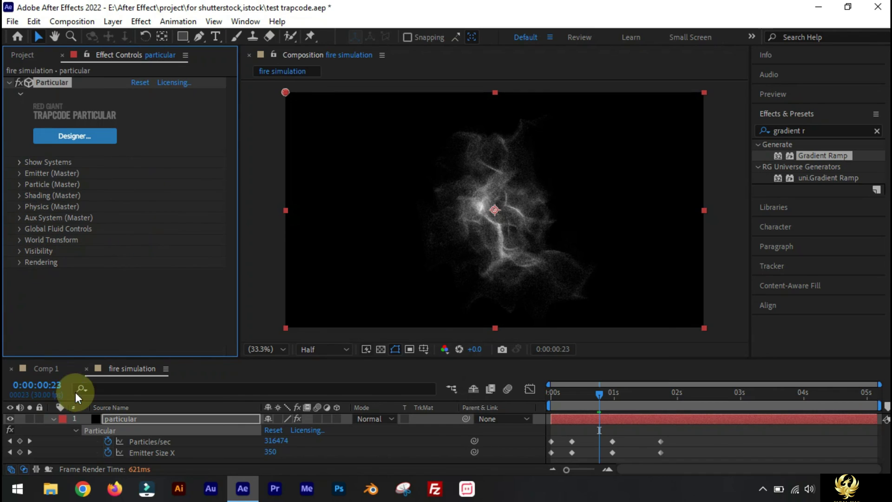
click(54, 418)
click(91, 437)
click(128, 418)
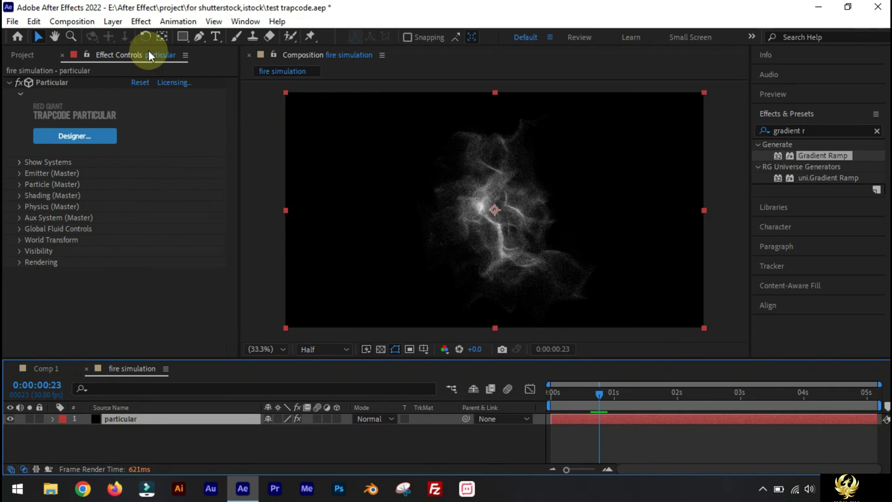
- Find the VC Color Vibrance effect by searching for "color v" and apply it to the particular layer
click(842, 126)
text(color)
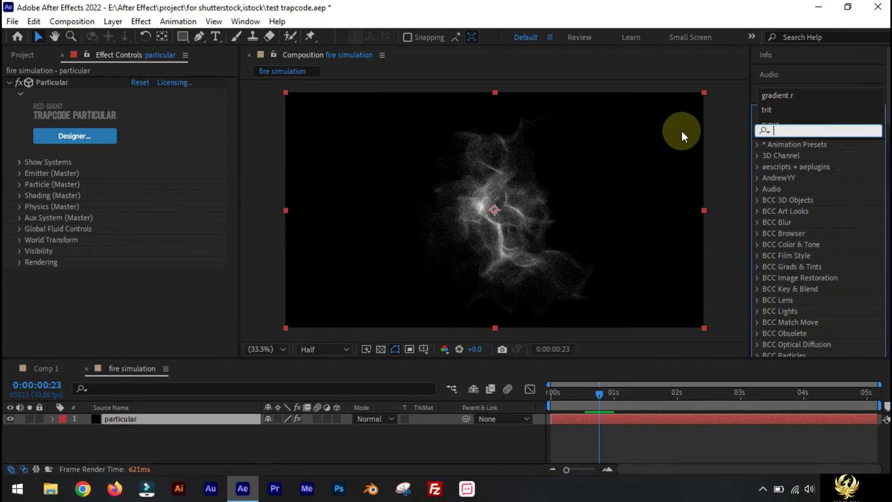
text( v)
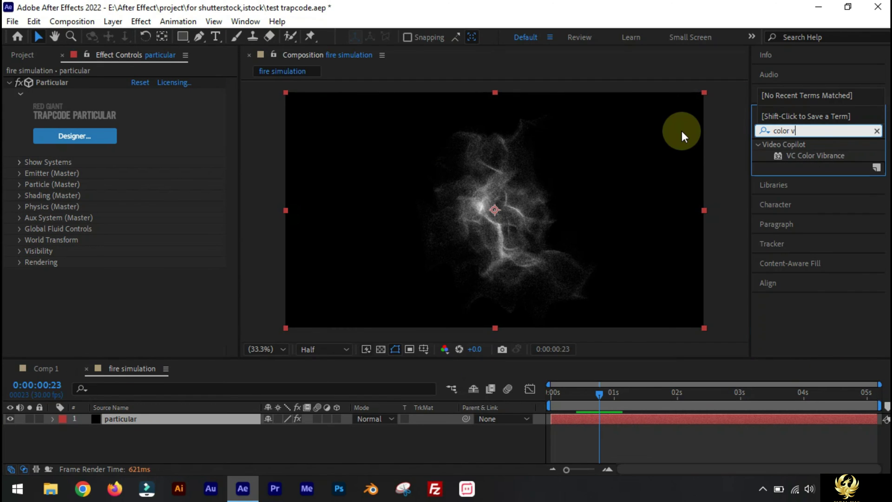
drag(809, 156, 121, 288)
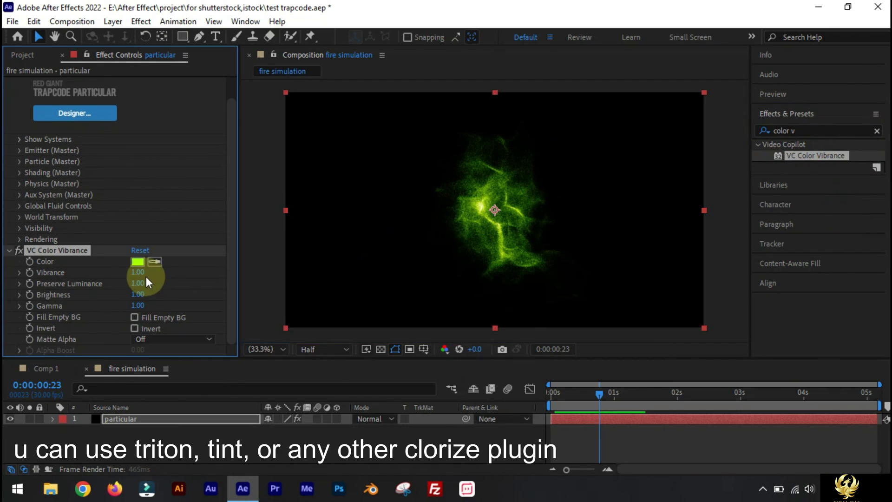
- Change the VC Color Vibrance color to a golden orange
click(145, 277)
click(226, 180)
mouse_move(205, 153)
mouse_down()
mouse_move(173, 157)
mouse_move(228, 223)
mouse_move(227, 202)
mouse_move(231, 275)
mouse_up()
click(228, 162)
drag(194, 187, 215, 135)
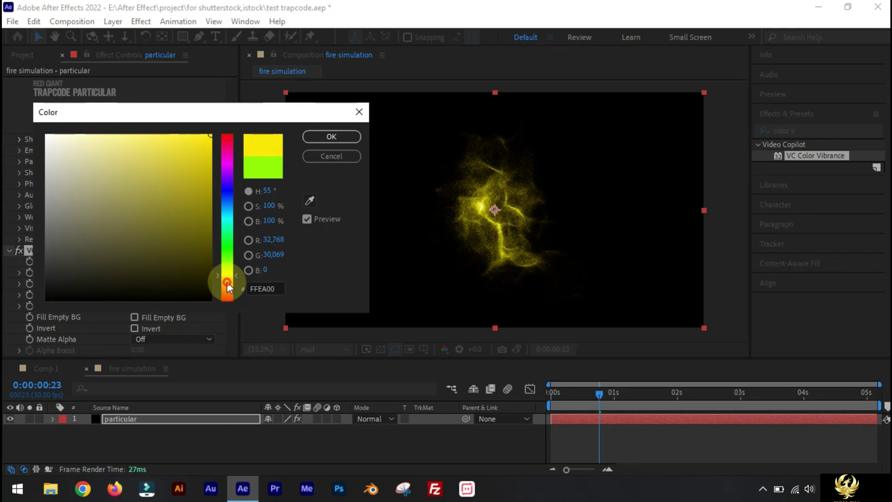
drag(226, 281, 228, 279)
click(307, 138)
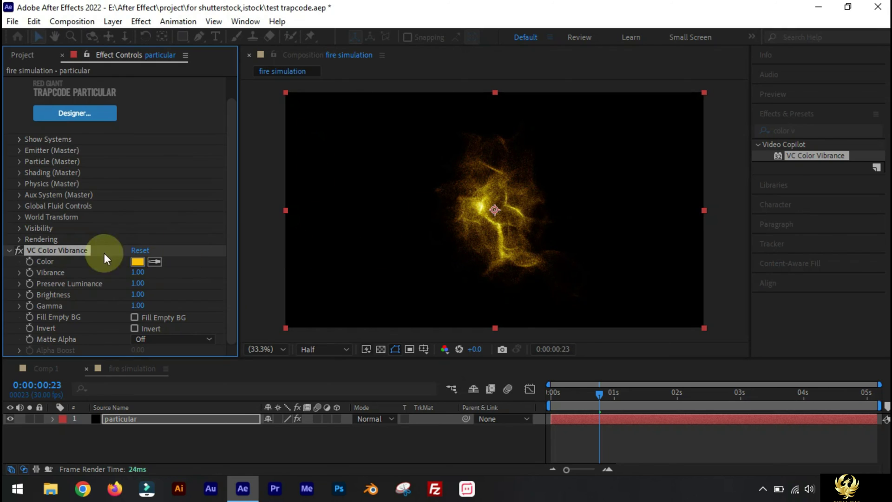
- Set both Vibrance and Brightness of VC Color Vibrance to 0.90 and collapse the effect
click(138, 272)
text(0.9)
key(Return)
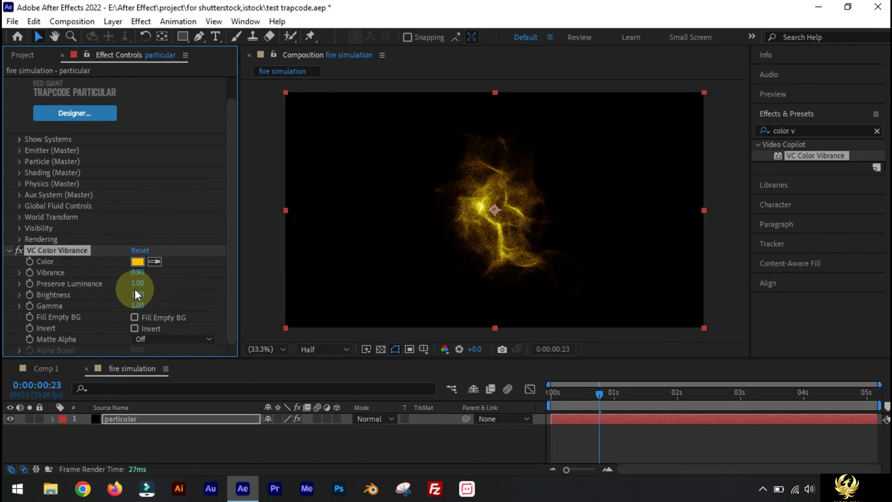
mouse_move(138, 294)
mouse_down()
mouse_move(165, 294)
mouse_move(131, 301)
mouse_up()
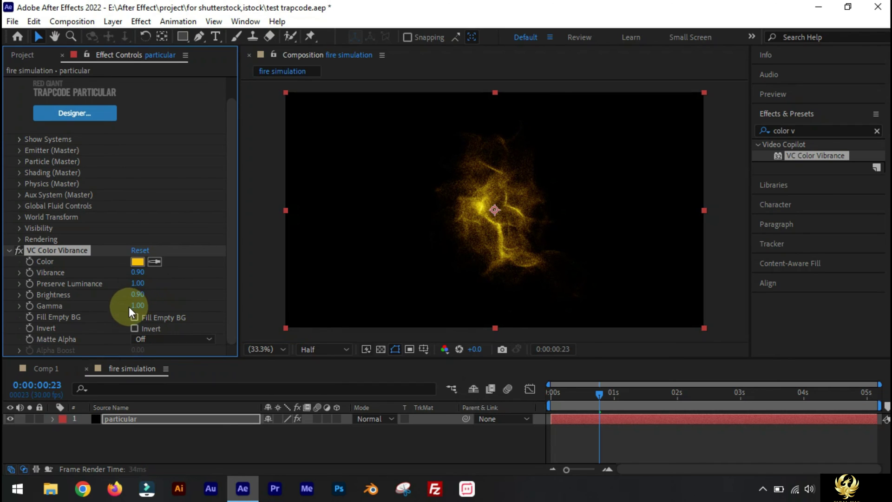
click(8, 251)
- Search the effects for "glow" and apply the Stylize Glow effect to the particular layer
click(862, 130)
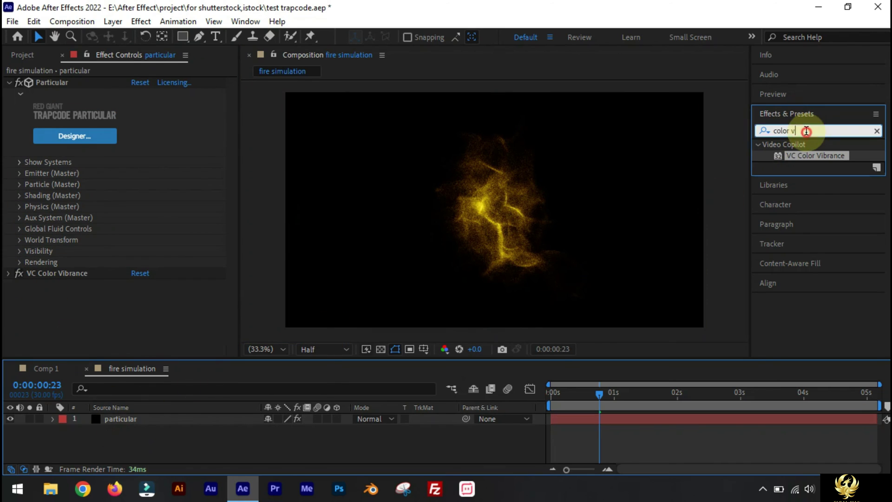
text(glow)
scroll(780, 256, down, 10)
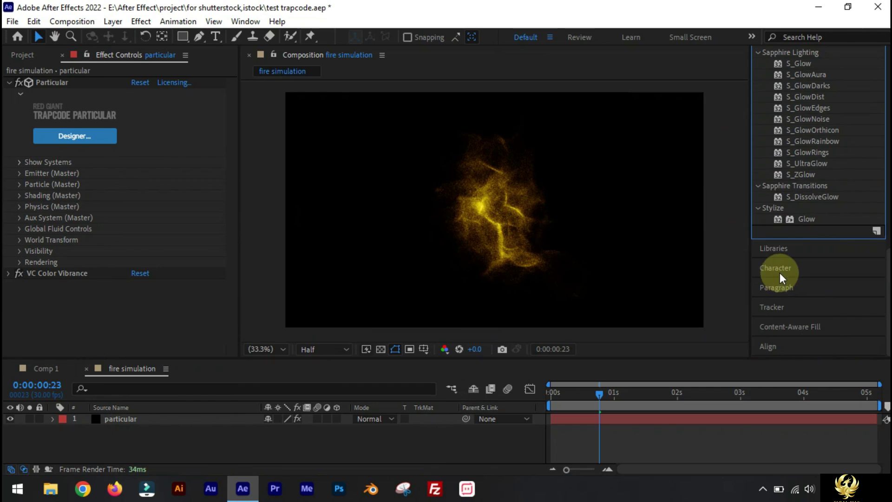
drag(806, 218, 347, 264)
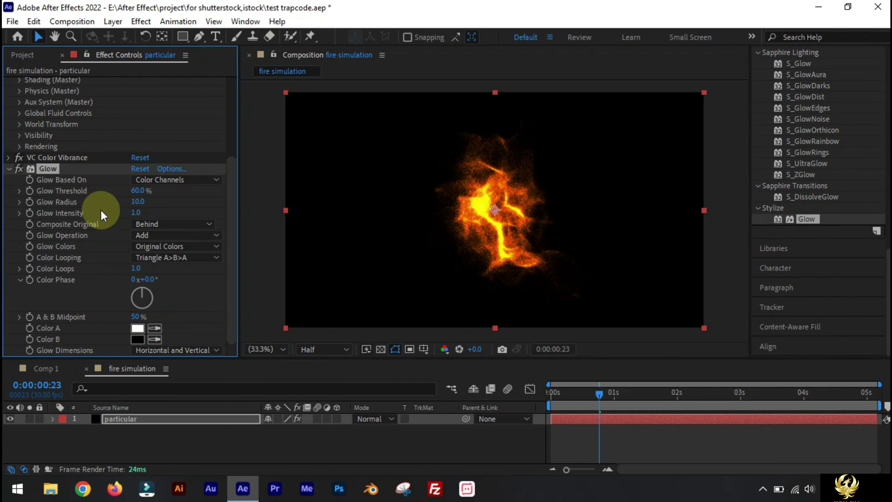
- Set the Glow Threshold to 80%, Glow Radius to 5 and Glow Intensity to 0.5
click(138, 191)
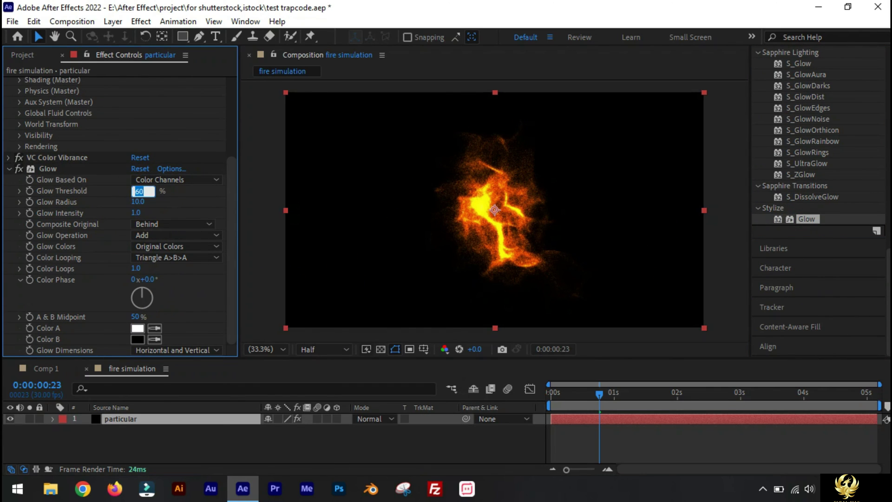
text(80)
key(Return)
click(138, 202)
text(5)
key(Return)
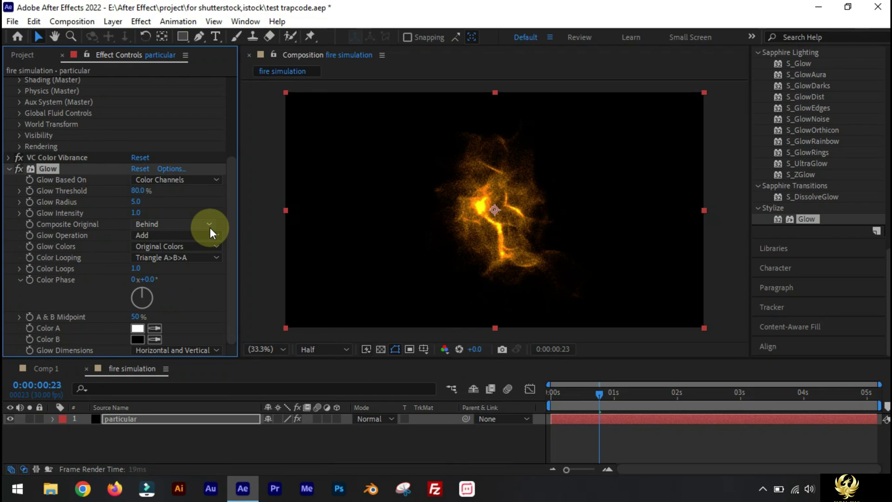
click(136, 212)
text(0.5)
key(Return)
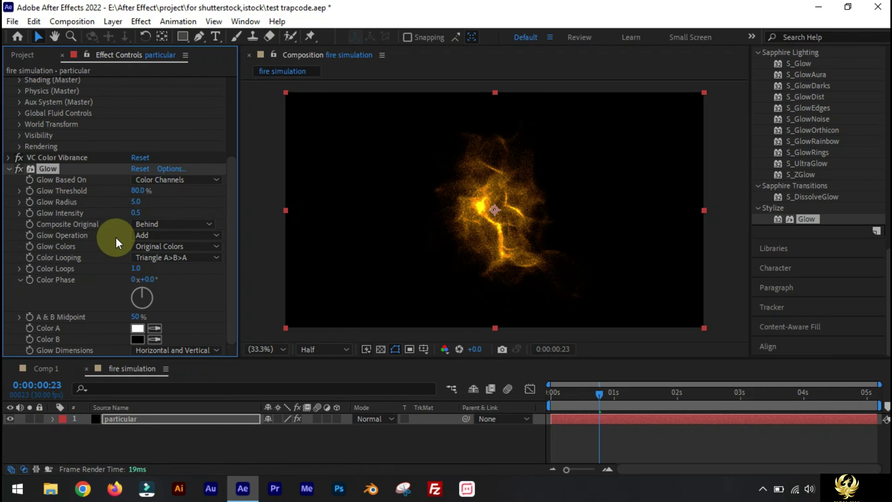
- Set Glow Colors to A & B Colors, keep Color Looping at Triangle A>B>A, and collapse the Glow effect
click(142, 246)
click(161, 275)
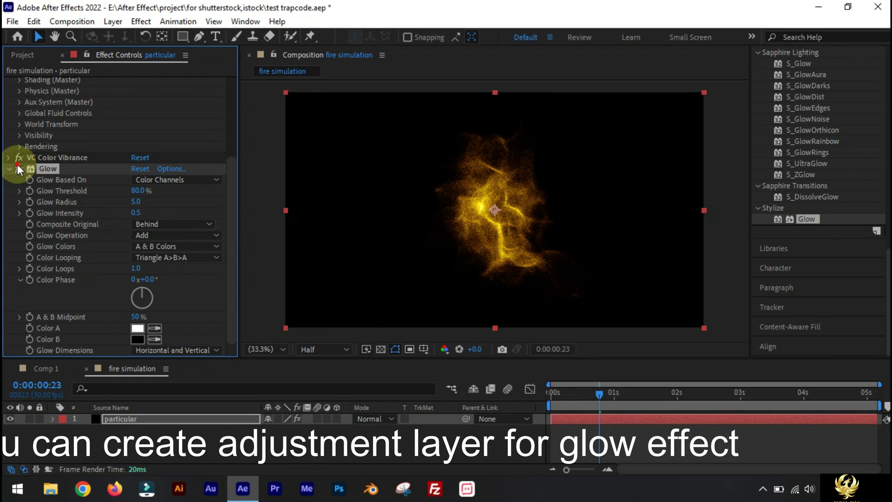
click(143, 258)
click(99, 330)
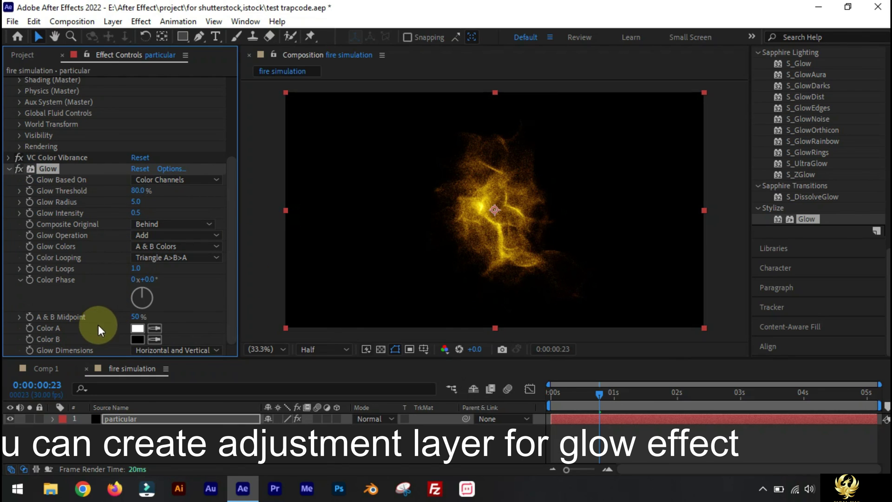
click(9, 170)
click(266, 448)
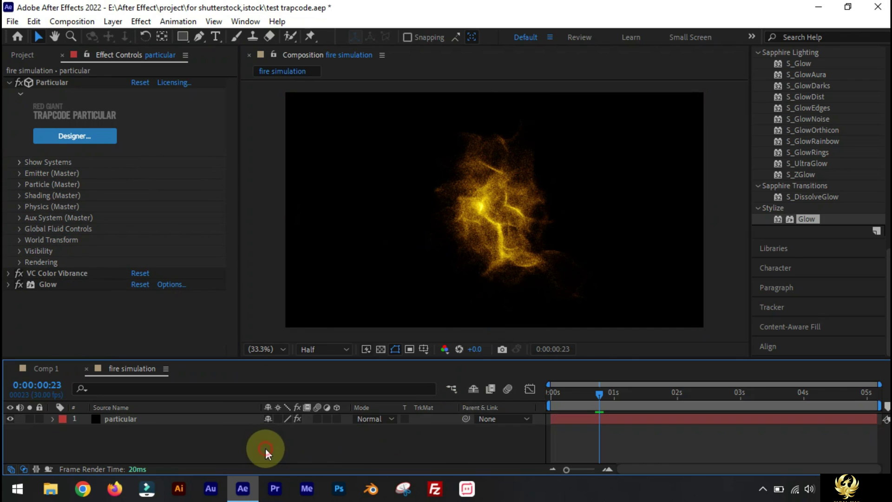
click(272, 417)
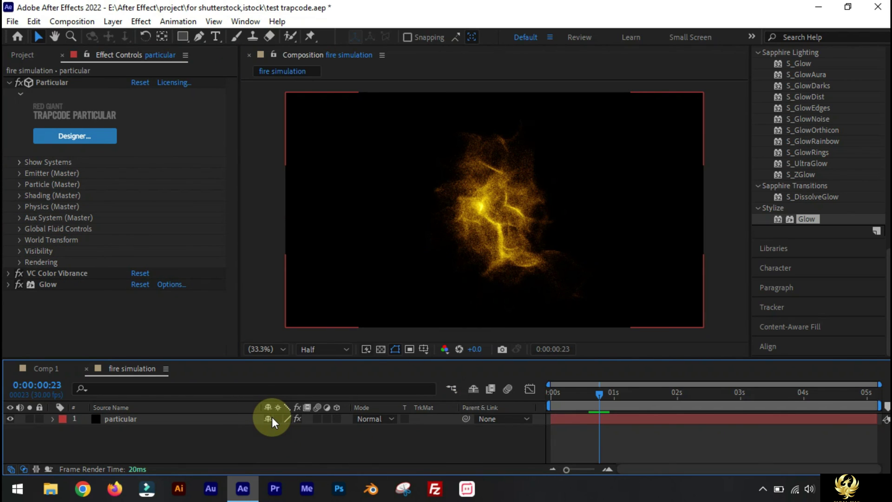